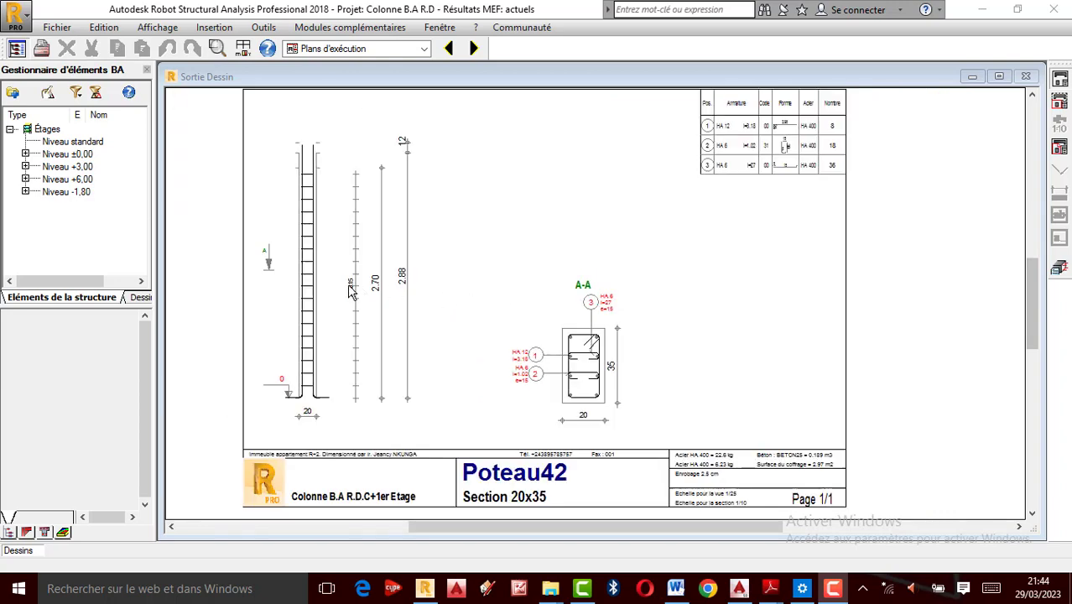
Examine the column elevation's stirrup spacing and height dimensions on the Poteau42 drawing, along with section A-A's overall size.
{"action": "scroll", "coordinate": [326, 297], "scroll_direction": "up", "scroll_amount": 2}
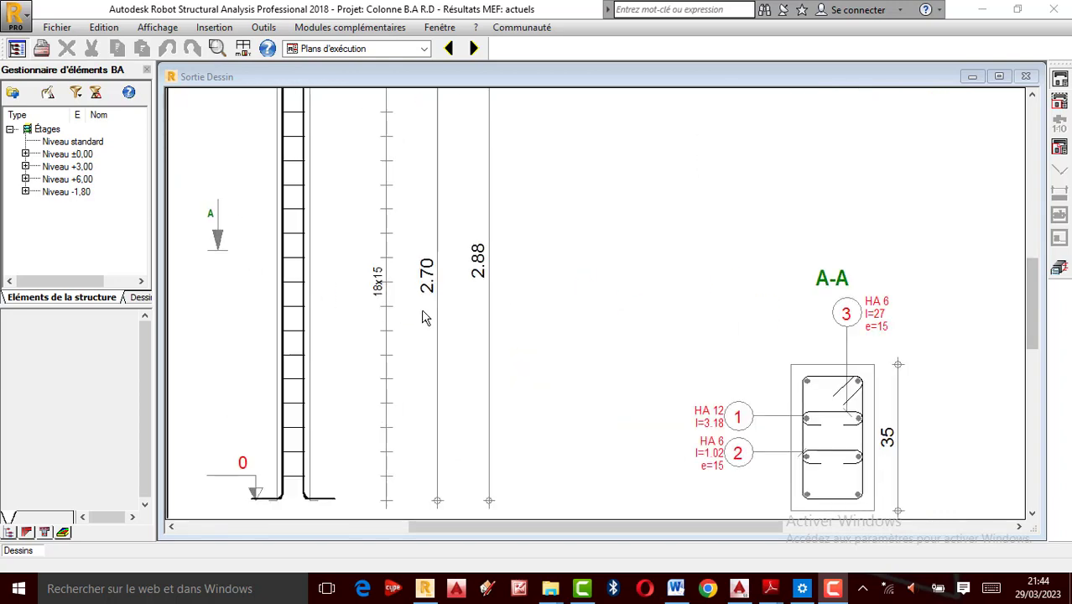
{"action": "scroll", "coordinate": [423, 317], "scroll_direction": "down", "scroll_amount": 1}
{"action": "scroll", "coordinate": [518, 309], "scroll_direction": "up", "scroll_amount": 1}
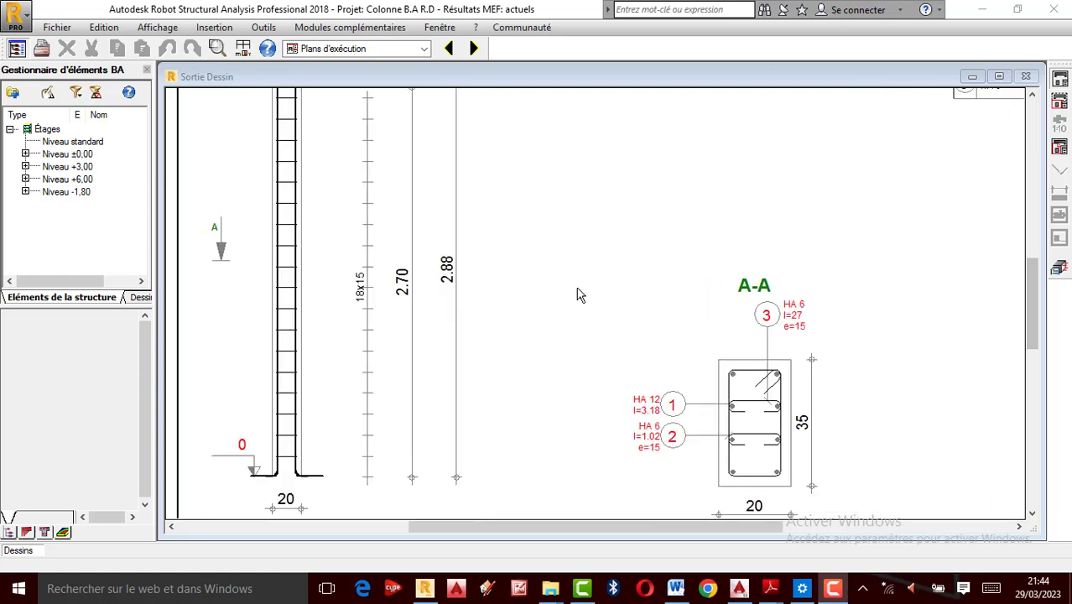
{"action": "scroll", "coordinate": [579, 295], "scroll_direction": "down", "scroll_amount": 1}
{"action": "scroll", "coordinate": [734, 310], "scroll_direction": "up", "scroll_amount": 2}
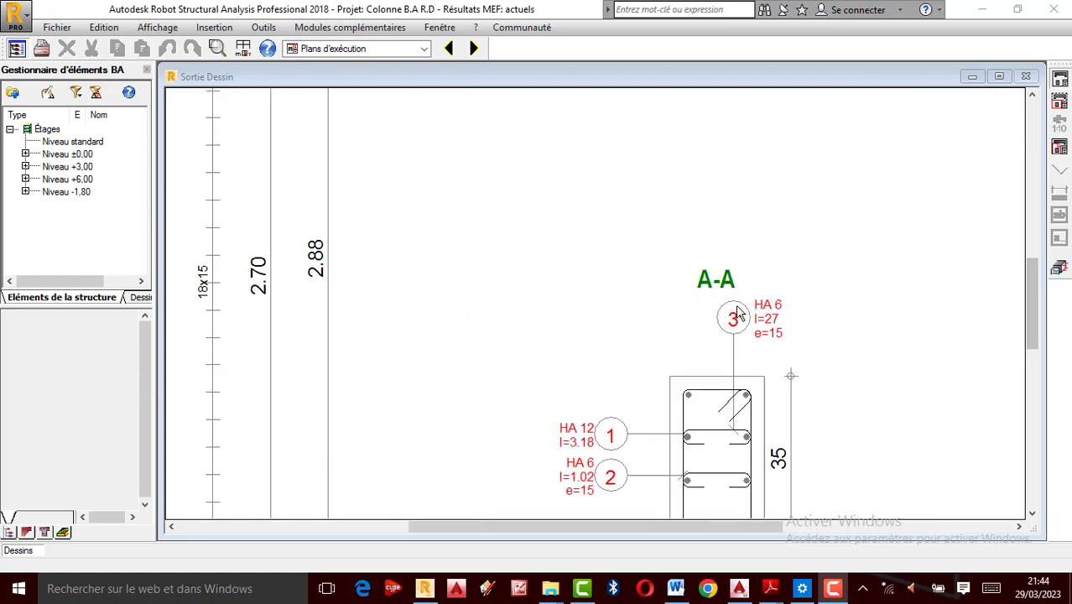
{"action": "scroll", "coordinate": [637, 302], "scroll_direction": "down", "scroll_amount": 3}
{"action": "scroll", "coordinate": [730, 367], "scroll_direction": "up", "scroll_amount": 4}
{"action": "scroll", "coordinate": [716, 325], "scroll_direction": "down", "scroll_amount": 3}
{"action": "scroll", "coordinate": [642, 320], "scroll_direction": "up", "scroll_amount": 1}
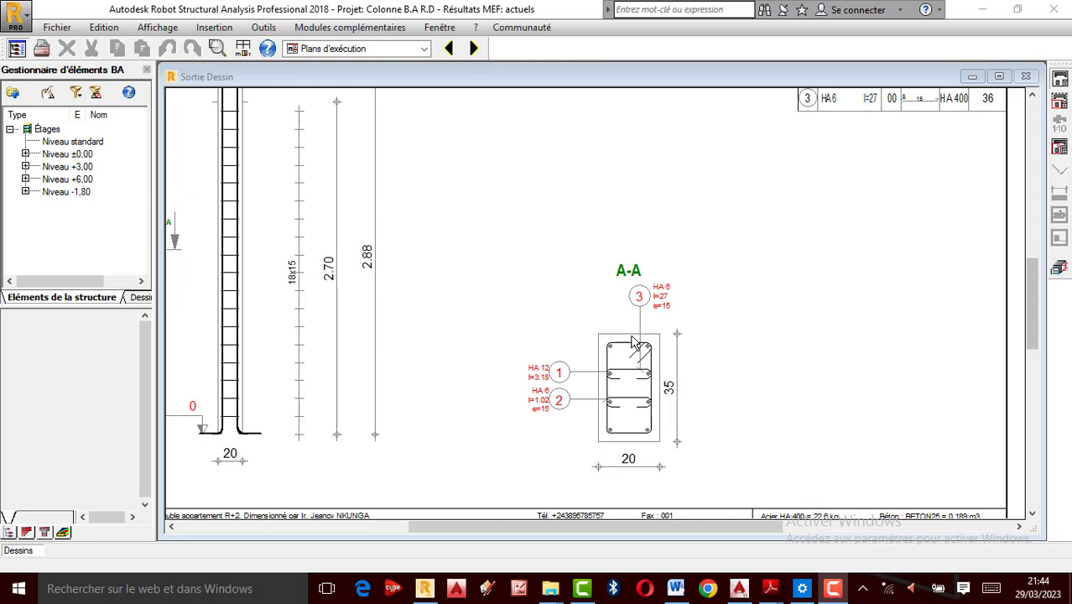
{"action": "scroll", "coordinate": [572, 308], "scroll_direction": "down", "scroll_amount": 2}
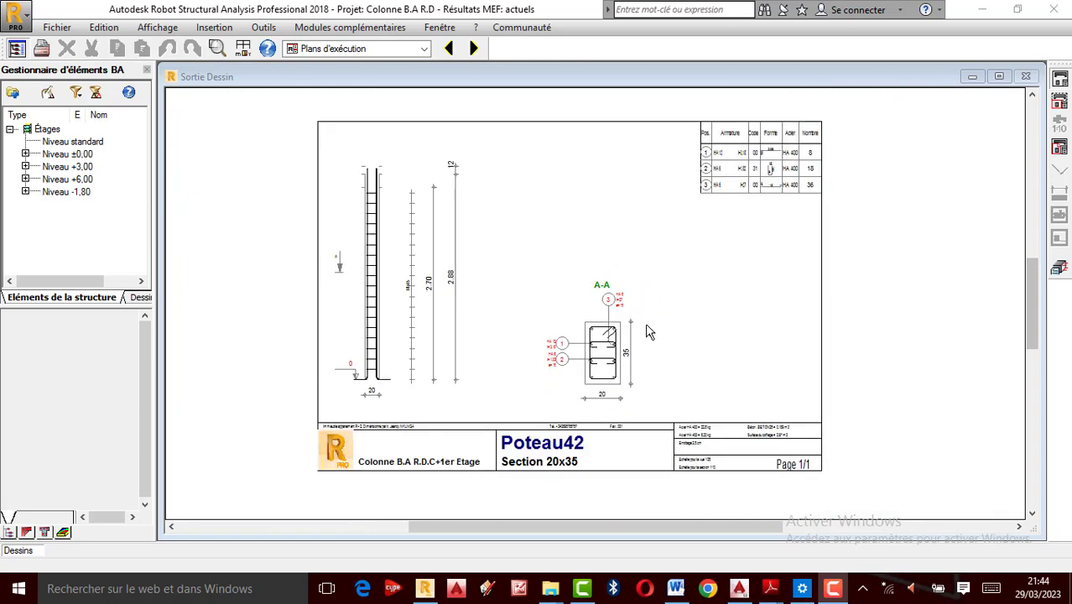
{"action": "scroll", "coordinate": [642, 352], "scroll_direction": "up", "scroll_amount": 2}
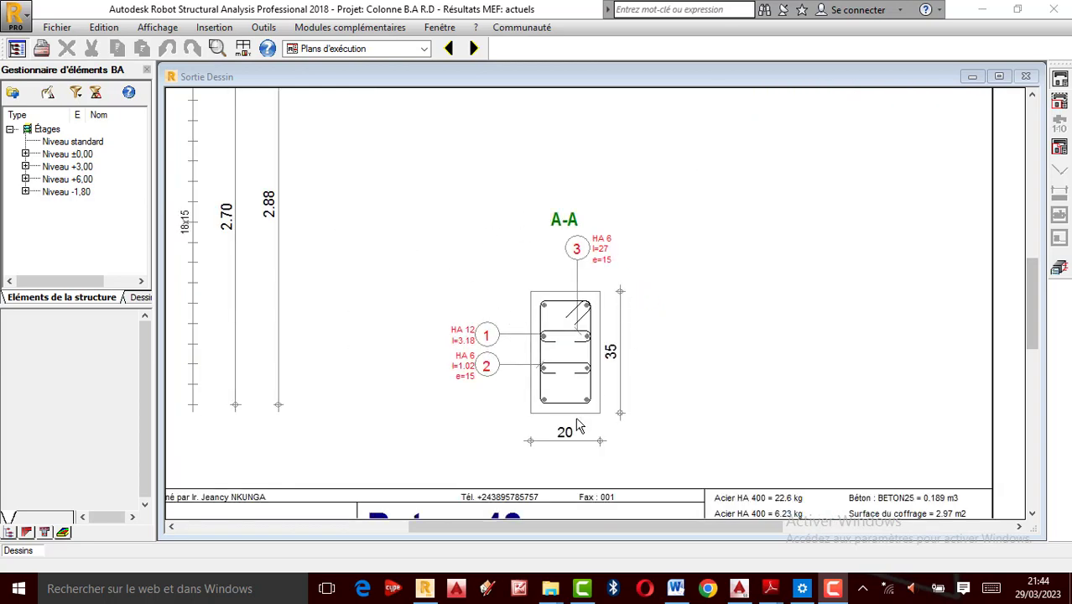
{"action": "scroll", "coordinate": [577, 431], "scroll_direction": "up", "scroll_amount": 2}
{"action": "scroll", "coordinate": [539, 354], "scroll_direction": "down", "scroll_amount": 2}
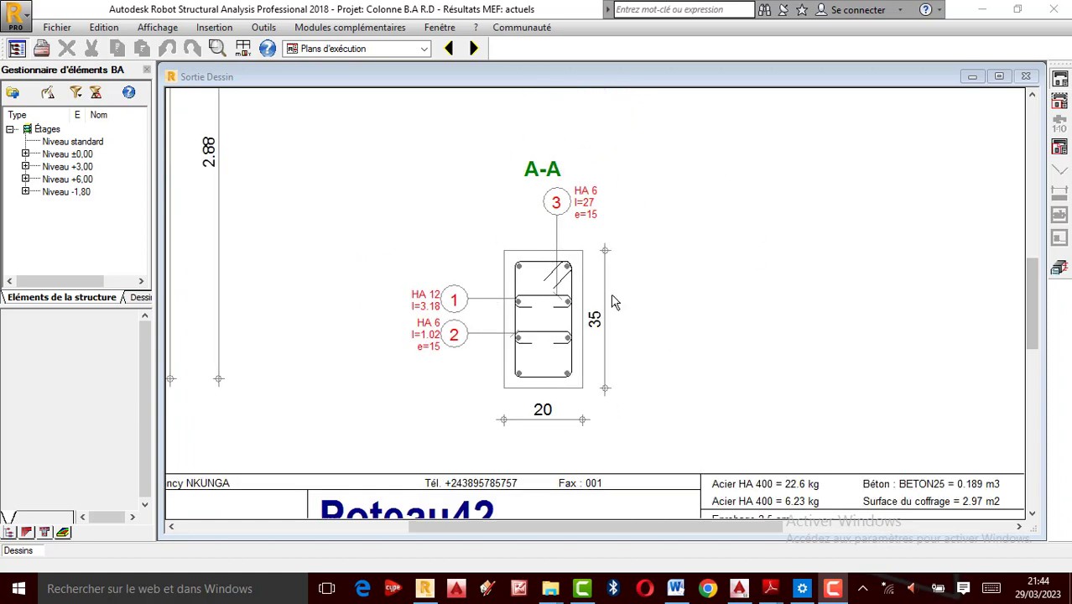
{"action": "scroll", "coordinate": [524, 312], "scroll_direction": "down", "scroll_amount": 1}
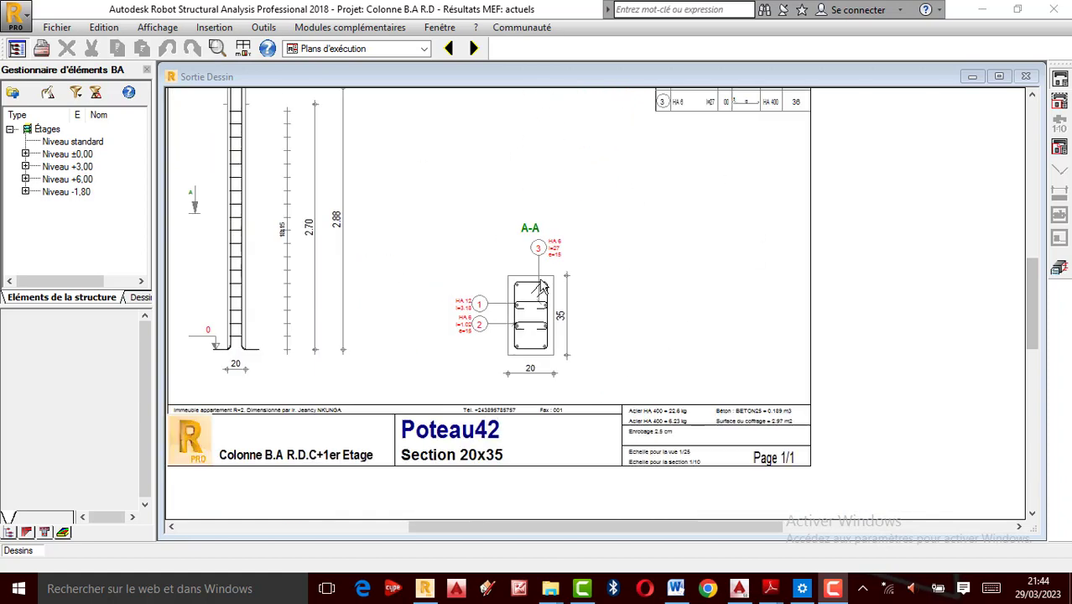
Examine the longitudinal bars, stirrup and cross ties labelled 1, 2 and 3 in section A-A.
{"action": "scroll", "coordinate": [577, 340], "scroll_direction": "up", "scroll_amount": 2}
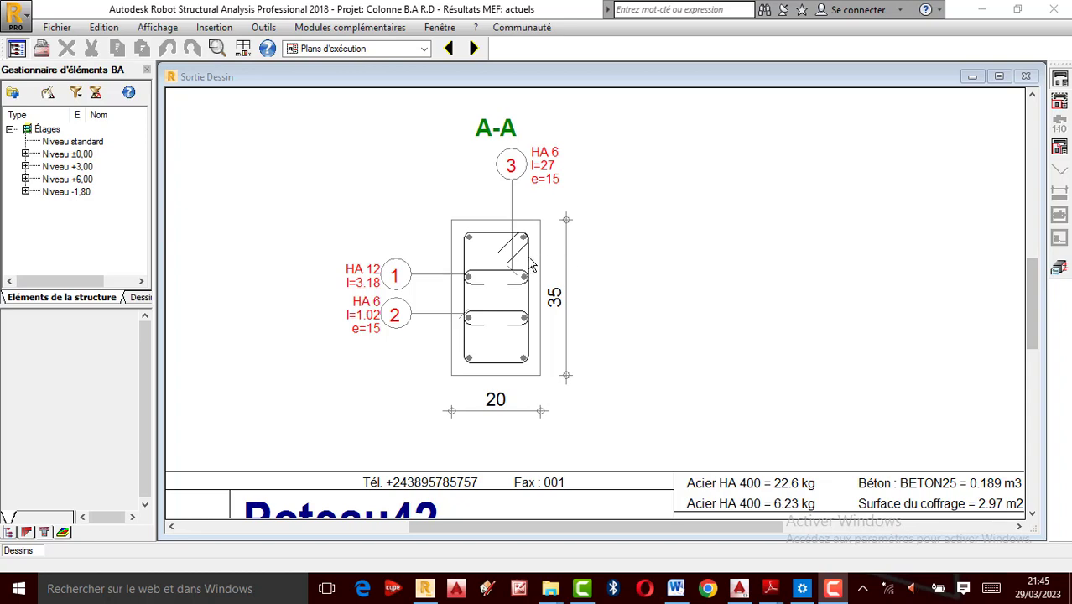
{"action": "scroll", "coordinate": [535, 265], "scroll_direction": "down", "scroll_amount": 2}
{"action": "scroll", "coordinate": [537, 251], "scroll_direction": "up", "scroll_amount": 3}
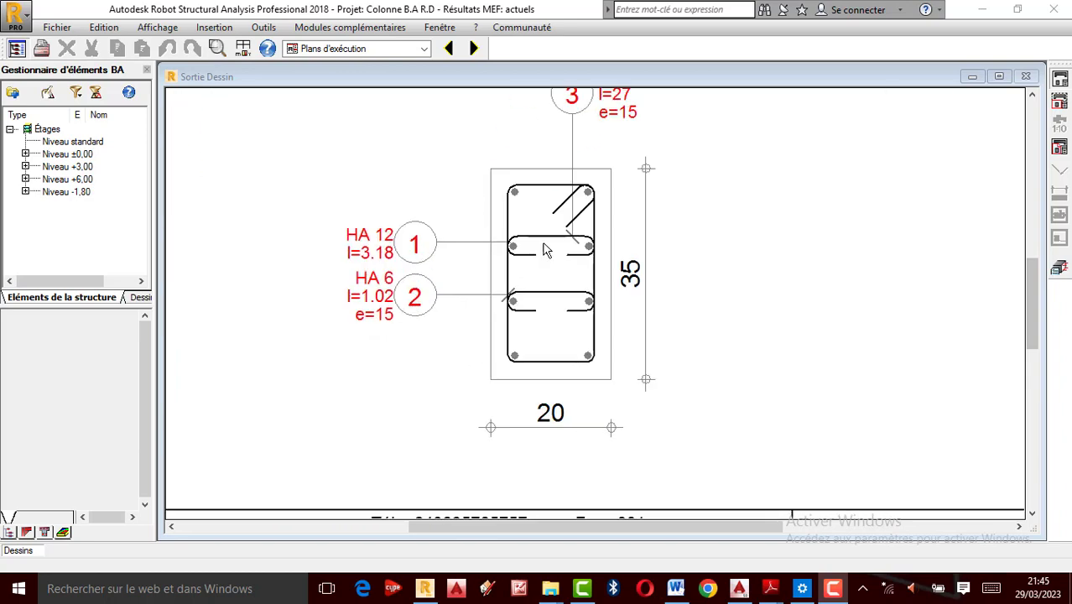
{"action": "scroll", "coordinate": [491, 185], "scroll_direction": "up", "scroll_amount": 3}
{"action": "scroll", "coordinate": [479, 206], "scroll_direction": "down", "scroll_amount": 3}
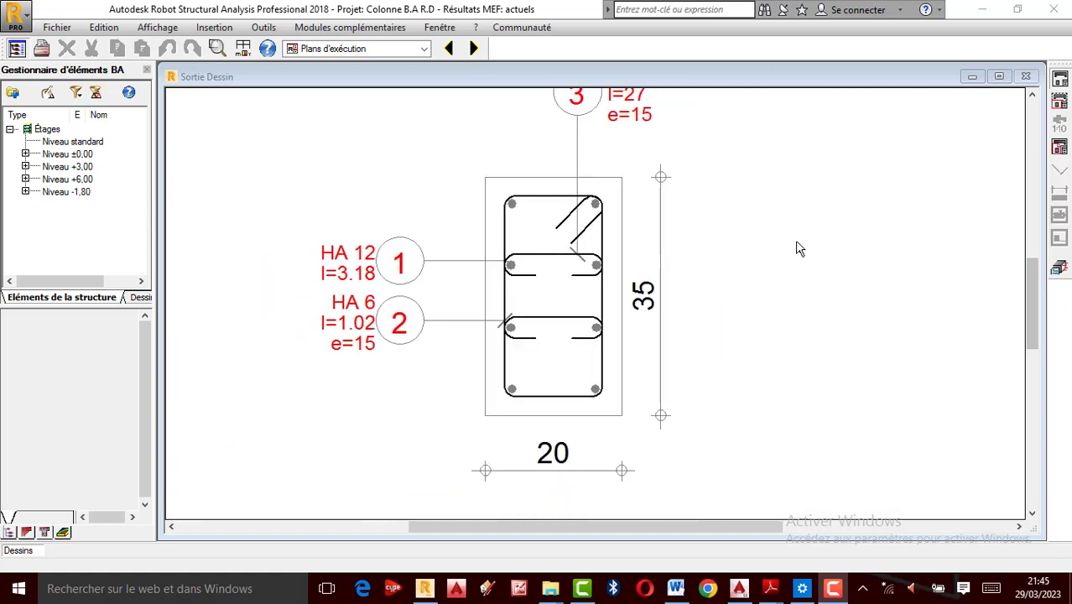
{"action": "scroll", "coordinate": [572, 382], "scroll_direction": "down", "scroll_amount": 2}
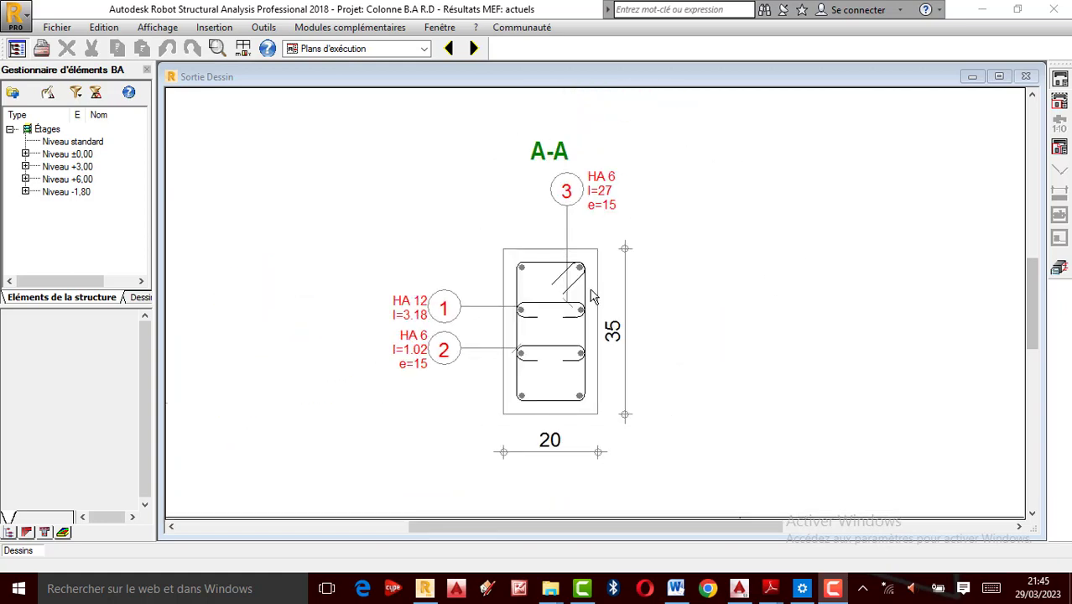
{"action": "scroll", "coordinate": [526, 344], "scroll_direction": "up", "scroll_amount": 2}
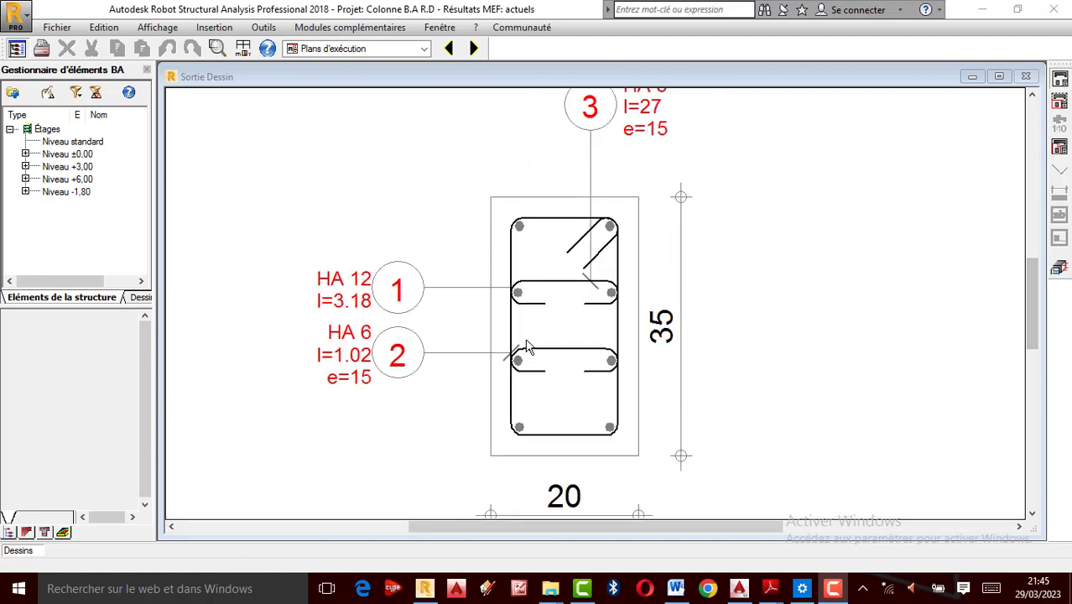
{"action": "scroll", "coordinate": [561, 238], "scroll_direction": "down", "scroll_amount": 1}
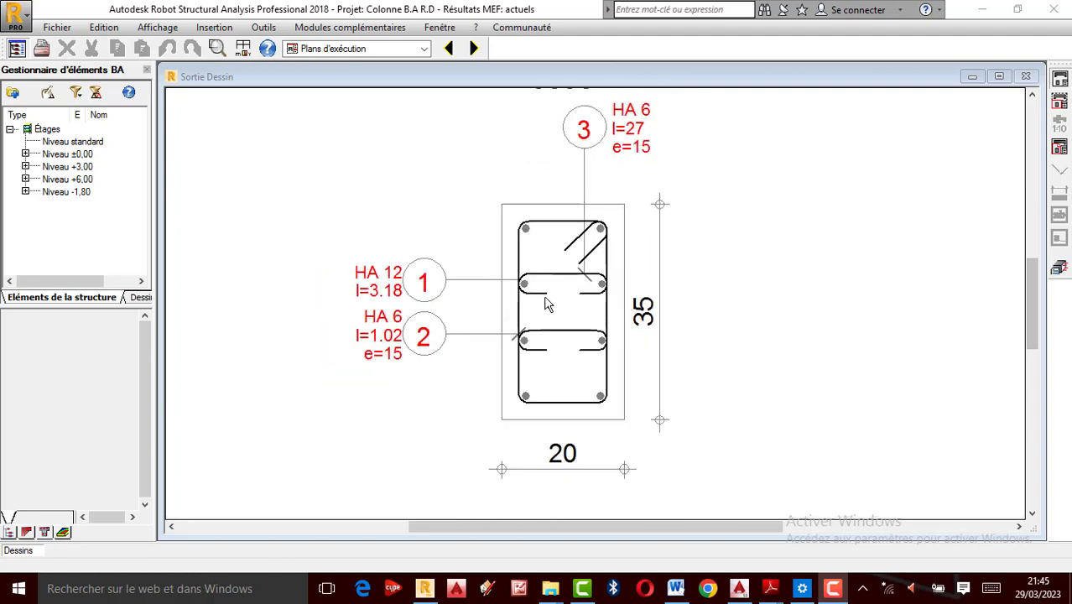
{"action": "scroll", "coordinate": [549, 300], "scroll_direction": "down", "scroll_amount": 2}
{"action": "scroll", "coordinate": [576, 333], "scroll_direction": "down", "scroll_amount": 1}
{"action": "scroll", "coordinate": [305, 188], "scroll_direction": "up", "scroll_amount": 1}
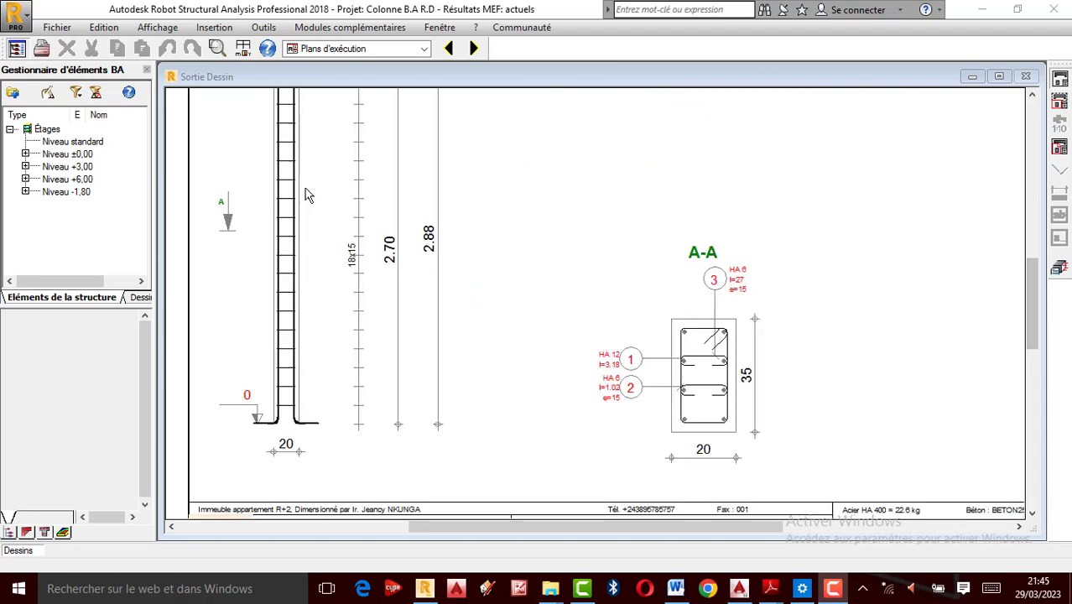
Inspect the foot of the column elevation, including the bent starter bars and base width dimension.
{"action": "scroll", "coordinate": [365, 294], "scroll_direction": "down", "scroll_amount": 1}
{"action": "scroll", "coordinate": [328, 343], "scroll_direction": "up", "scroll_amount": 2}
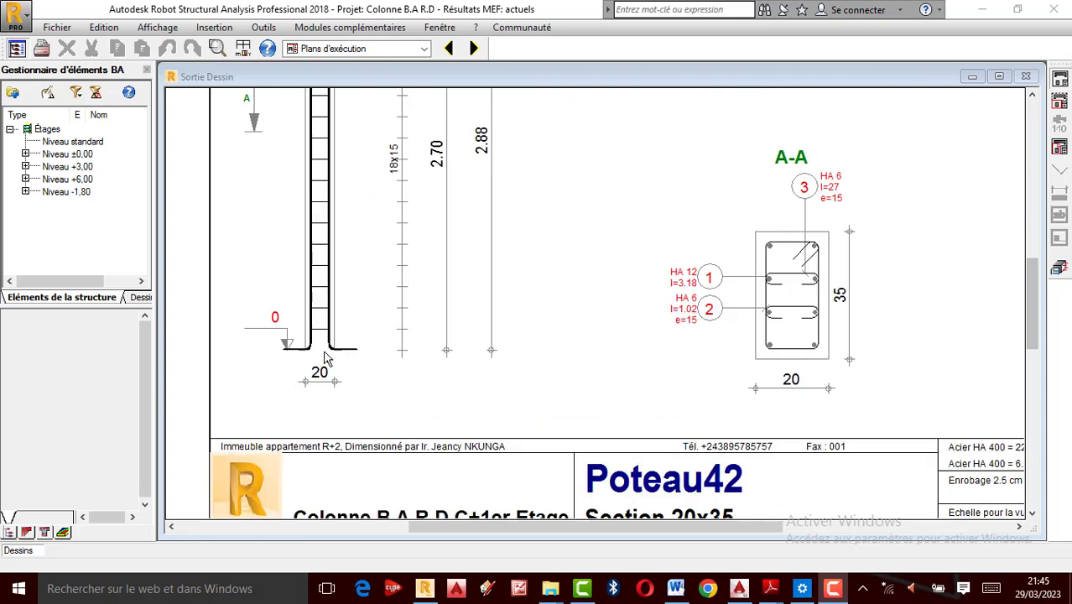
{"action": "scroll", "coordinate": [841, 260], "scroll_direction": "up", "scroll_amount": 2}
{"action": "scroll", "coordinate": [740, 261], "scroll_direction": "down", "scroll_amount": 2}
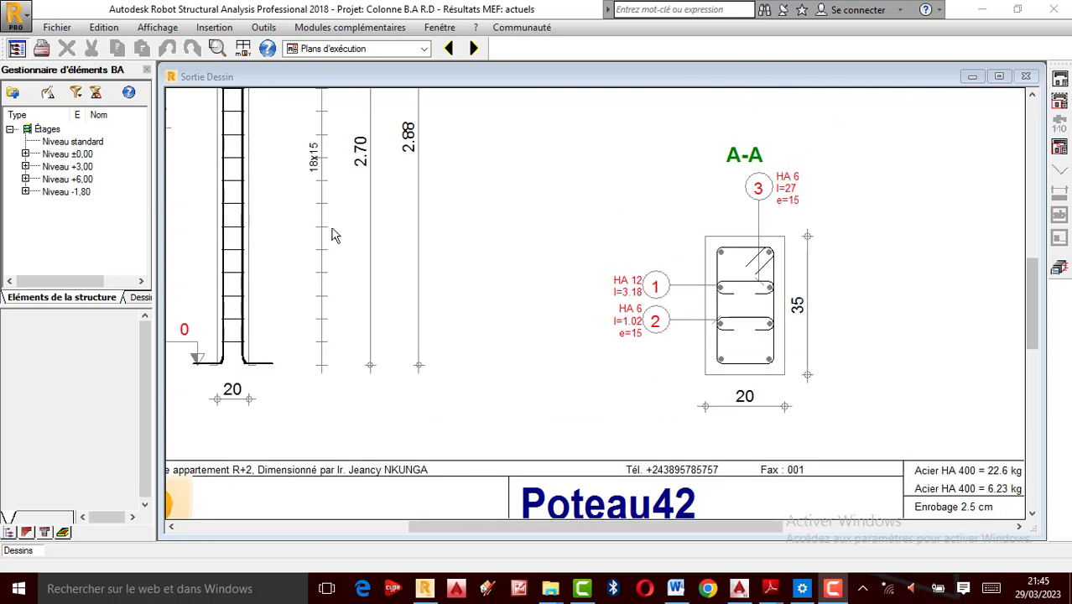
{"action": "scroll", "coordinate": [369, 296], "scroll_direction": "down", "scroll_amount": 3}
{"action": "scroll", "coordinate": [608, 319], "scroll_direction": "up", "scroll_amount": 3}
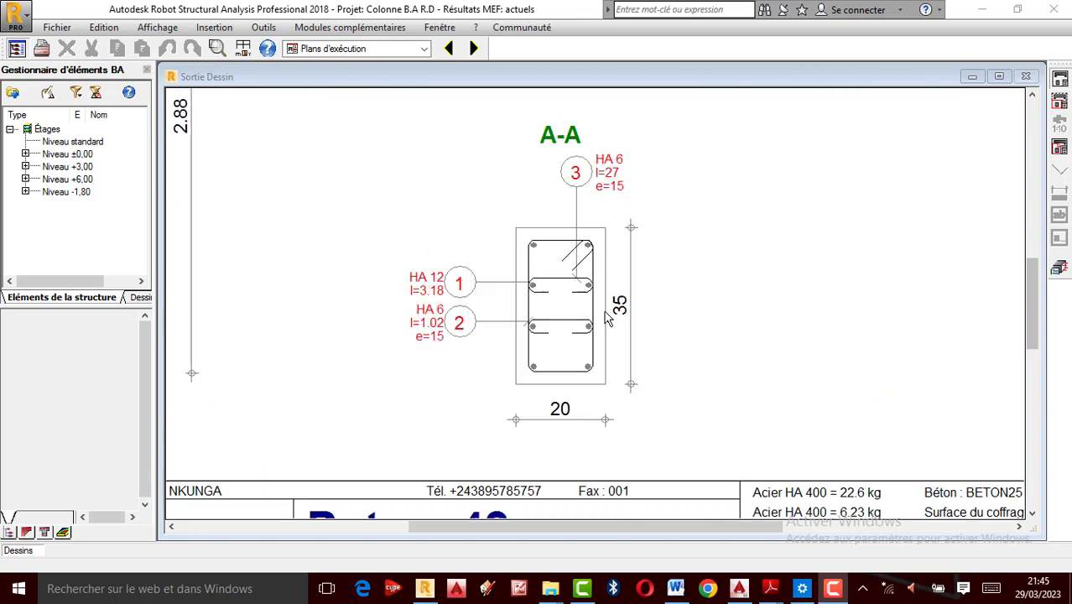
Study section A-A up close, checking the bar positions, stirrup hooks and intermediate ties against the concrete outline.
{"action": "scroll", "coordinate": [607, 297], "scroll_direction": "up", "scroll_amount": 2}
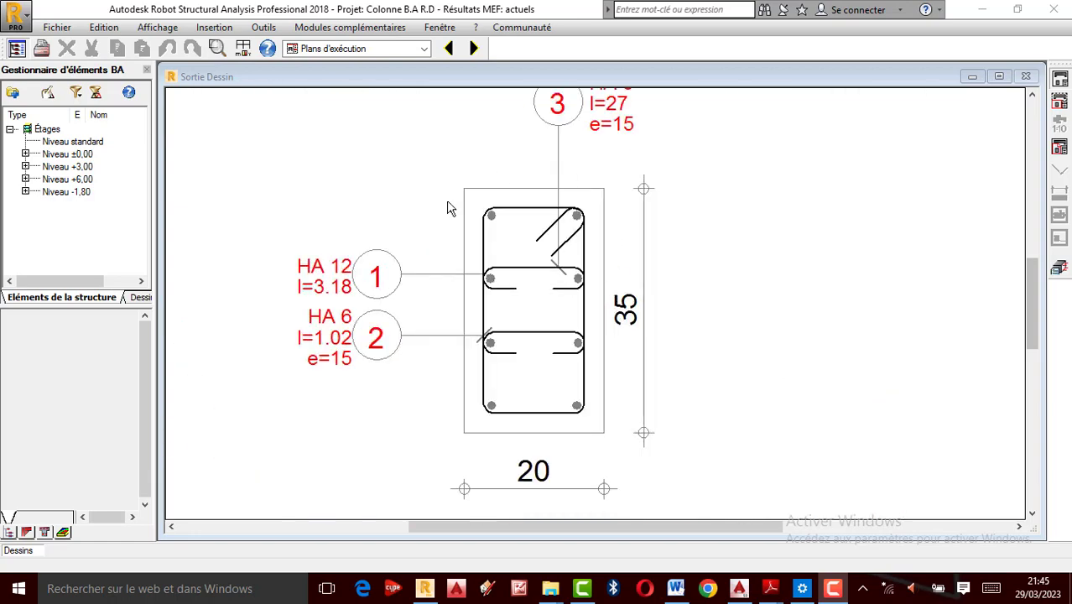
{"action": "scroll", "coordinate": [484, 337], "scroll_direction": "down", "scroll_amount": 2}
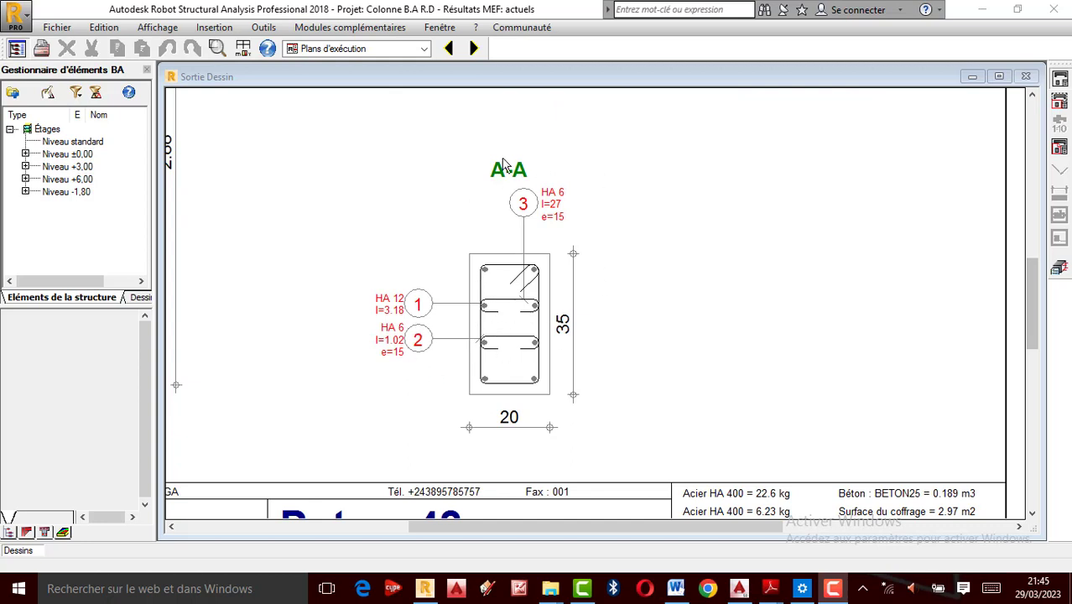
{"action": "scroll", "coordinate": [558, 292], "scroll_direction": "up", "scroll_amount": 2}
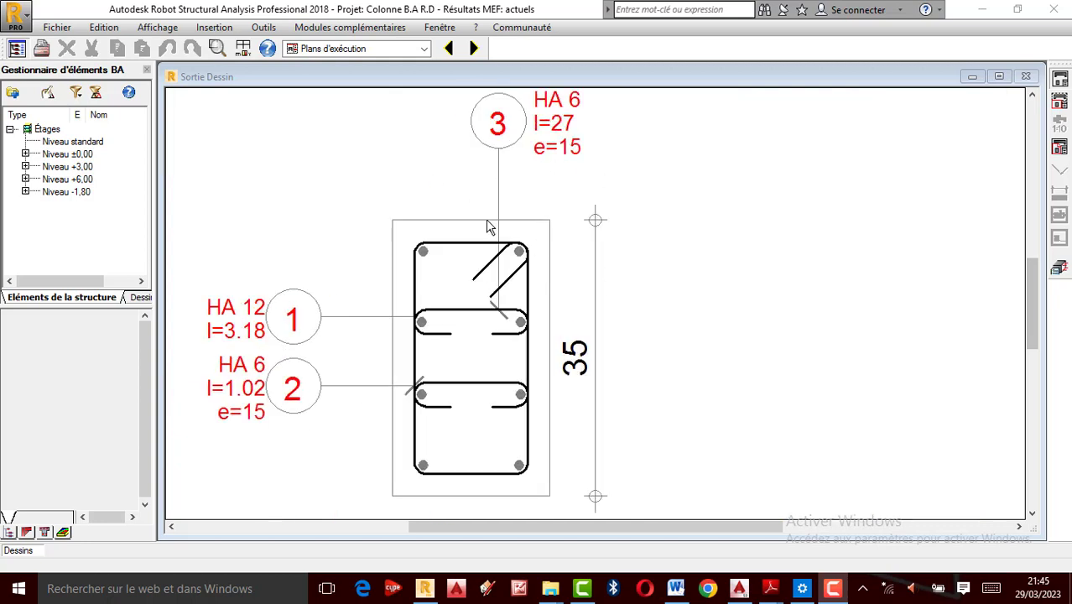
{"action": "scroll", "coordinate": [490, 227], "scroll_direction": "down", "scroll_amount": 1}
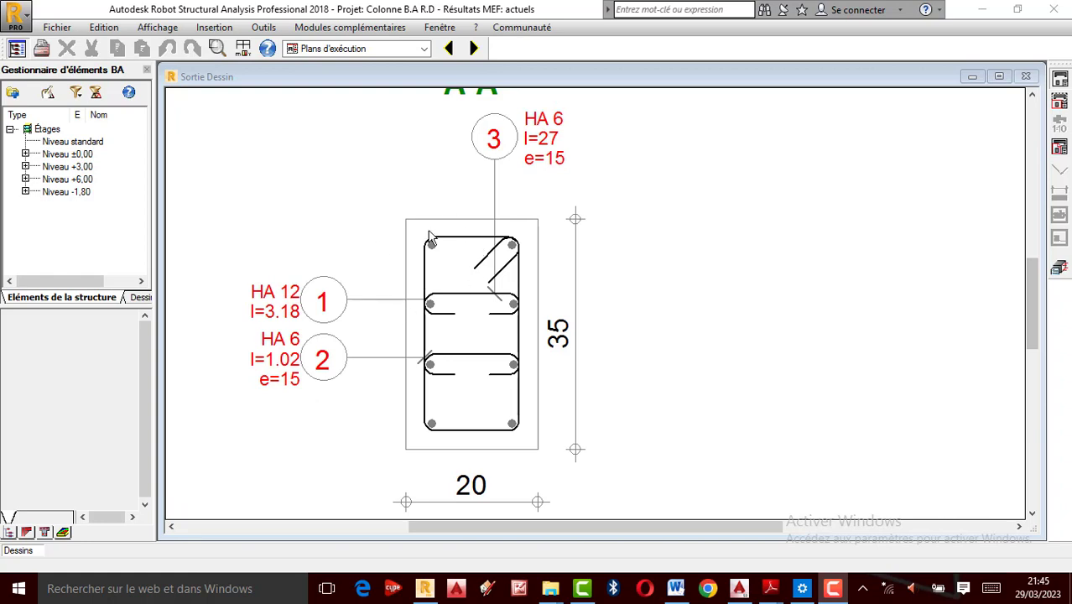
{"action": "scroll", "coordinate": [501, 336], "scroll_direction": "down", "scroll_amount": 1}
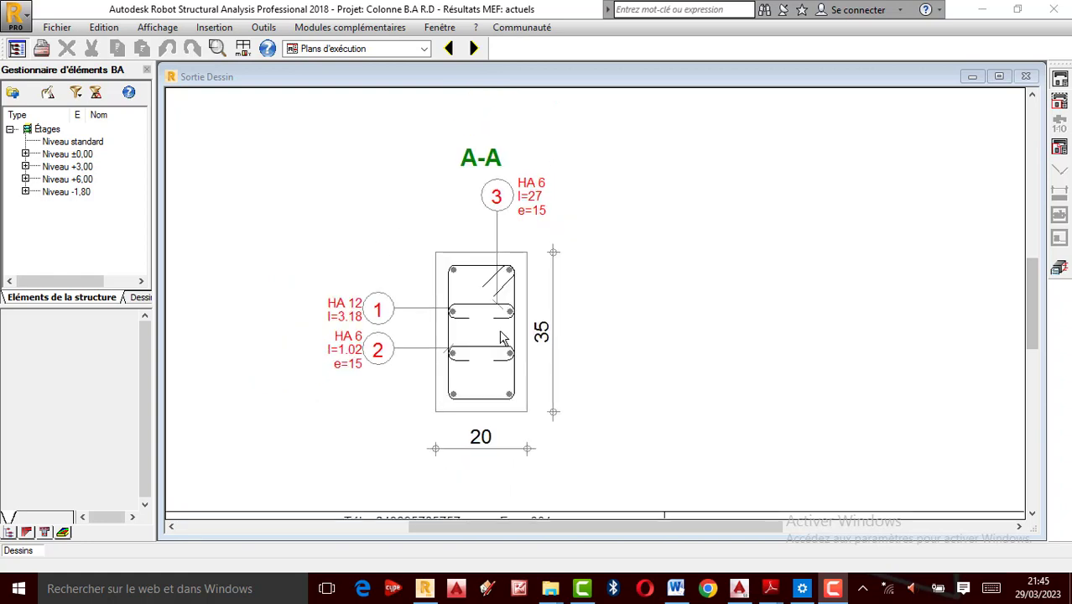
{"action": "scroll", "coordinate": [502, 302], "scroll_direction": "up", "scroll_amount": 2}
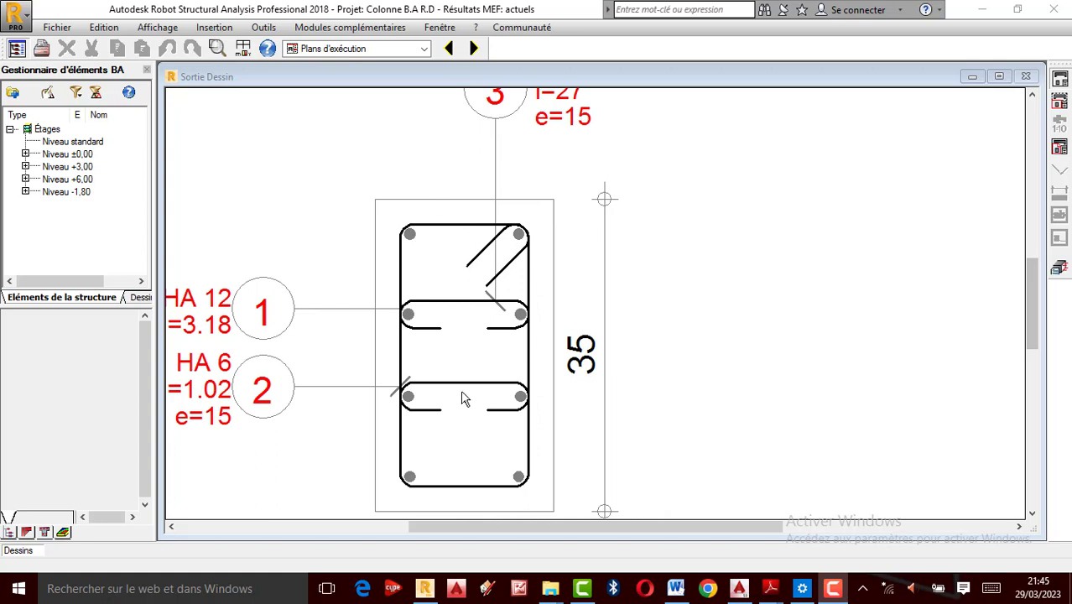
{"action": "scroll", "coordinate": [480, 340], "scroll_direction": "down", "scroll_amount": 1}
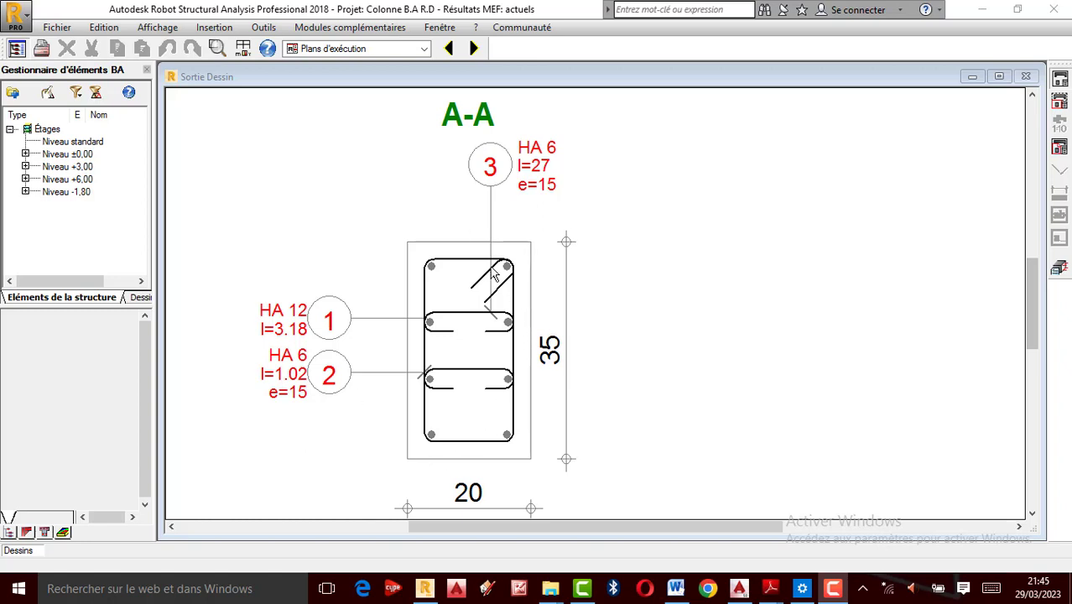
{"action": "scroll", "coordinate": [452, 255], "scroll_direction": "down", "scroll_amount": 3}
{"action": "scroll", "coordinate": [370, 359], "scroll_direction": "up", "scroll_amount": 2}
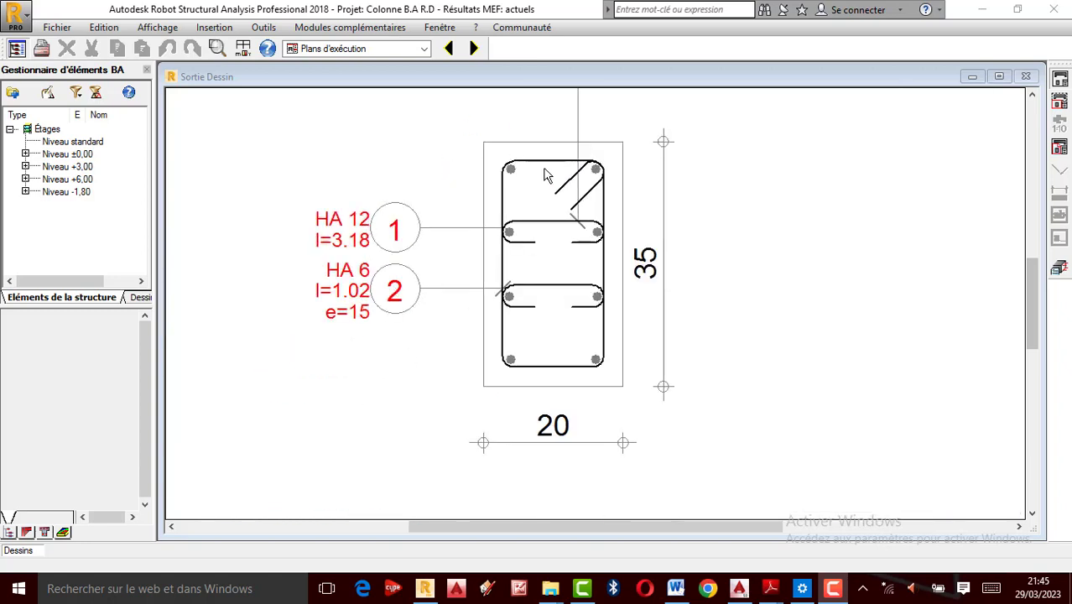
{"action": "scroll", "coordinate": [544, 174], "scroll_direction": "up", "scroll_amount": 3}
{"action": "scroll", "coordinate": [494, 259], "scroll_direction": "down", "scroll_amount": 2}
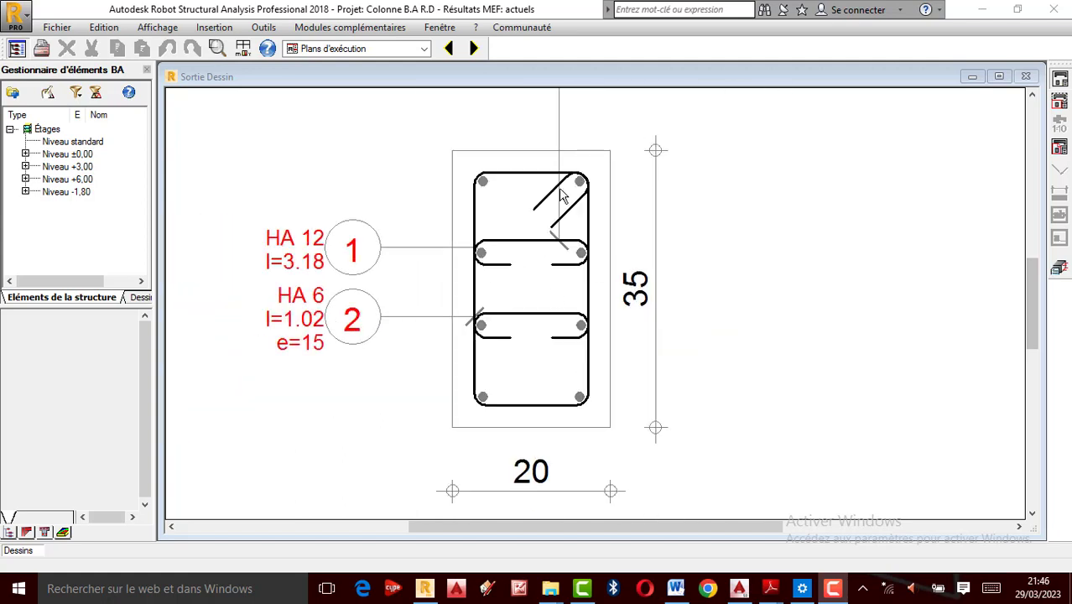
{"action": "scroll", "coordinate": [560, 193], "scroll_direction": "down", "scroll_amount": 2}
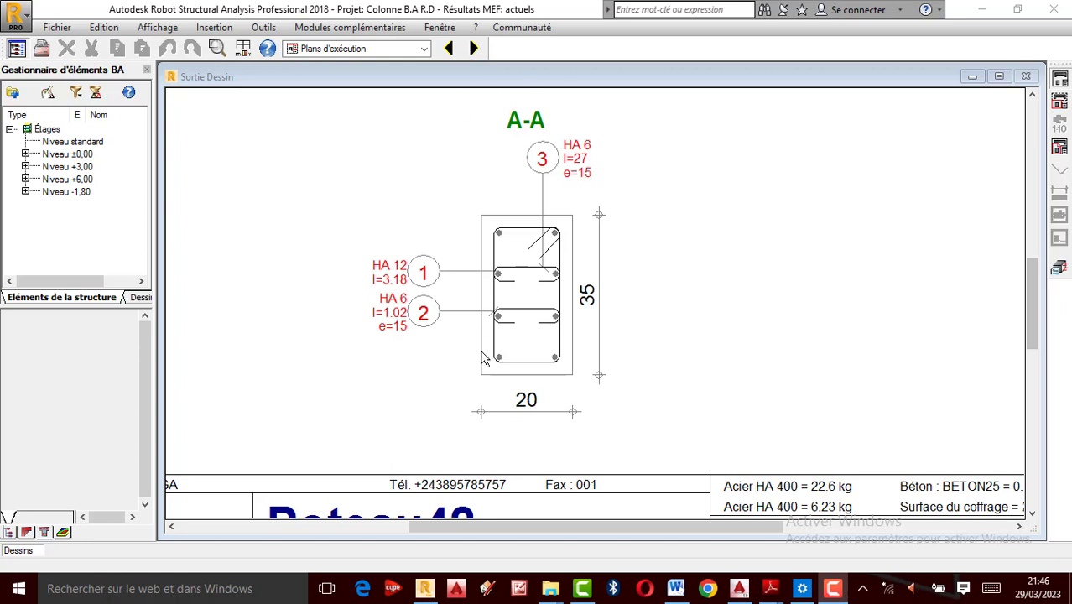
Compare section A-A's width and depth dimensions with the column elevation and the title block of the Poteau42 sheet.
{"action": "scroll", "coordinate": [482, 400], "scroll_direction": "down", "scroll_amount": 1}
{"action": "scroll", "coordinate": [498, 401], "scroll_direction": "down", "scroll_amount": 1}
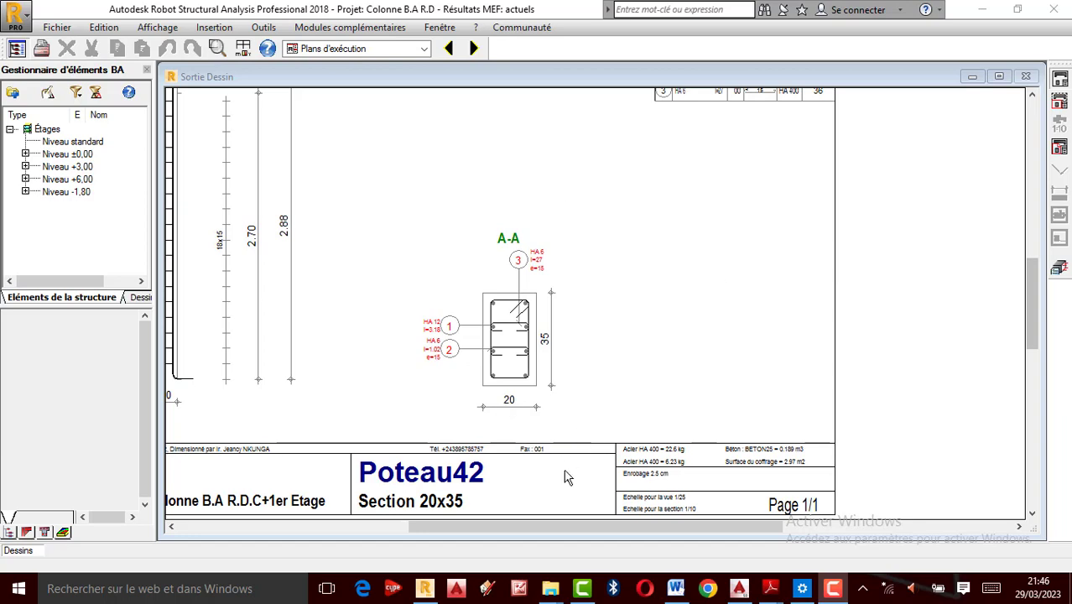
{"action": "scroll", "coordinate": [510, 351], "scroll_direction": "up", "scroll_amount": 1}
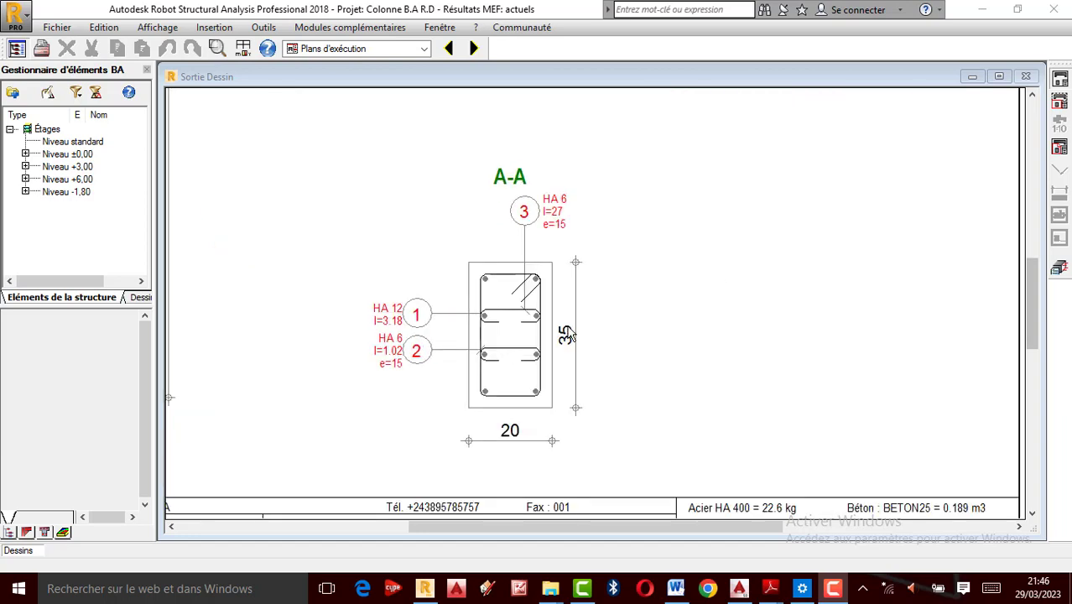
{"action": "scroll", "coordinate": [549, 400], "scroll_direction": "down", "scroll_amount": 1}
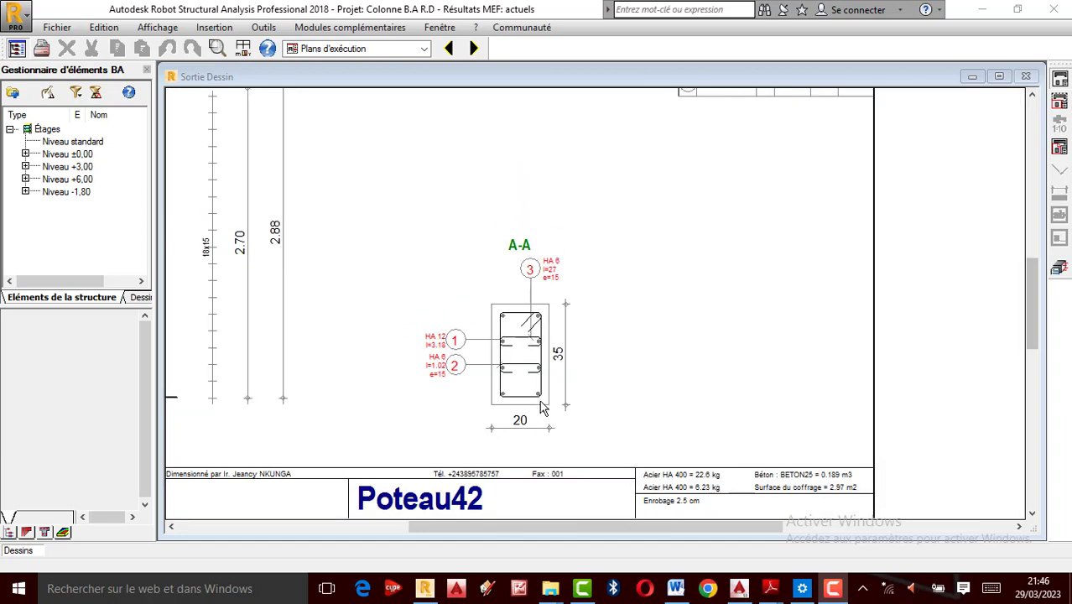
{"action": "scroll", "coordinate": [541, 407], "scroll_direction": "down", "scroll_amount": 1}
{"action": "scroll", "coordinate": [239, 350], "scroll_direction": "up", "scroll_amount": 2}
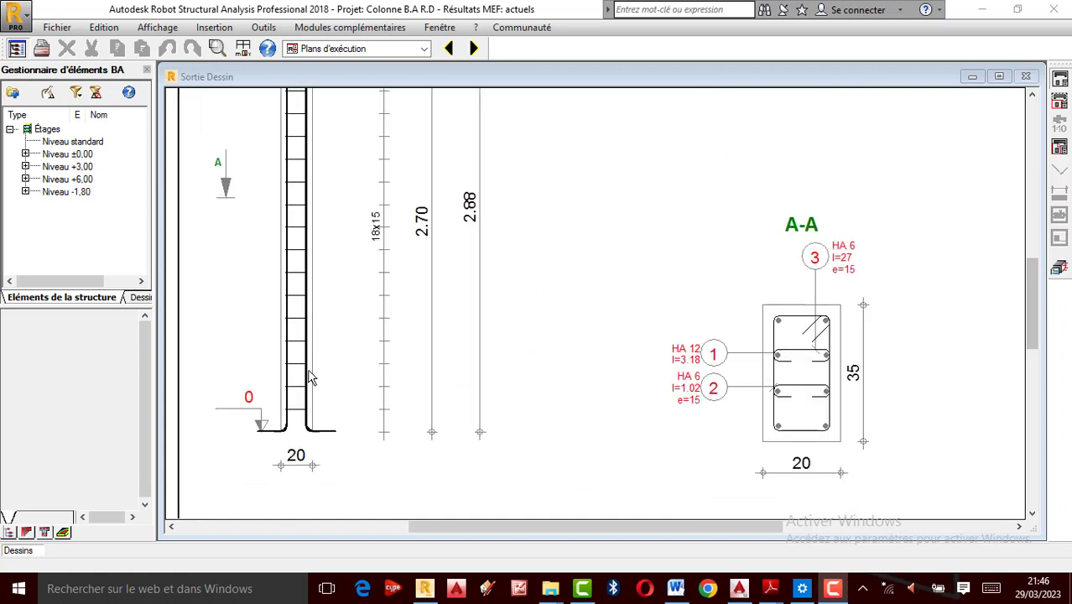
{"action": "scroll", "coordinate": [399, 403], "scroll_direction": "down", "scroll_amount": 1}
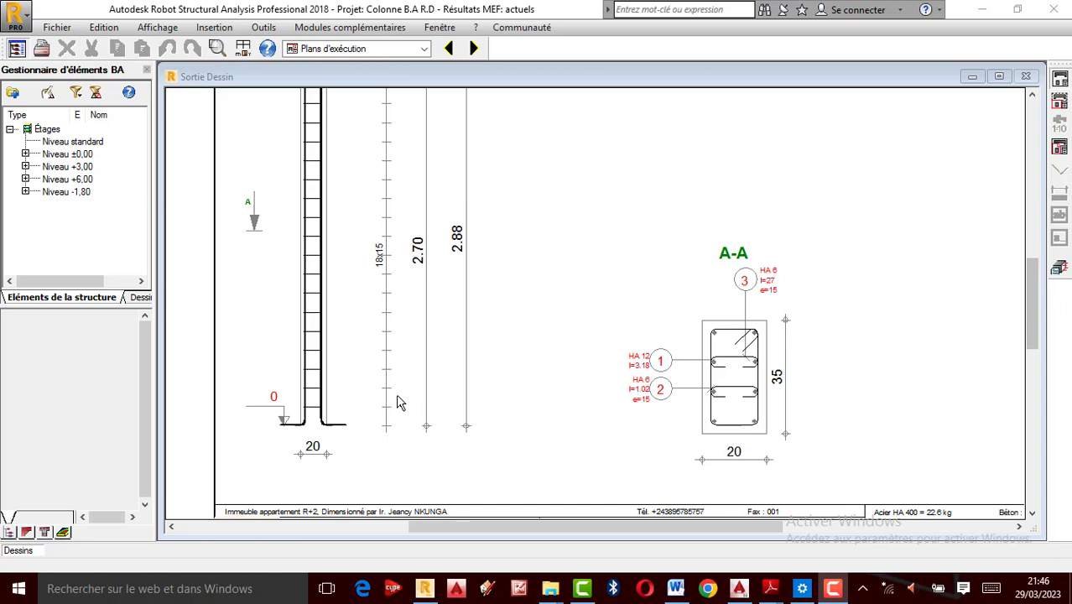
{"action": "scroll", "coordinate": [438, 390], "scroll_direction": "down", "scroll_amount": 1}
{"action": "scroll", "coordinate": [358, 495], "scroll_direction": "up", "scroll_amount": 1}
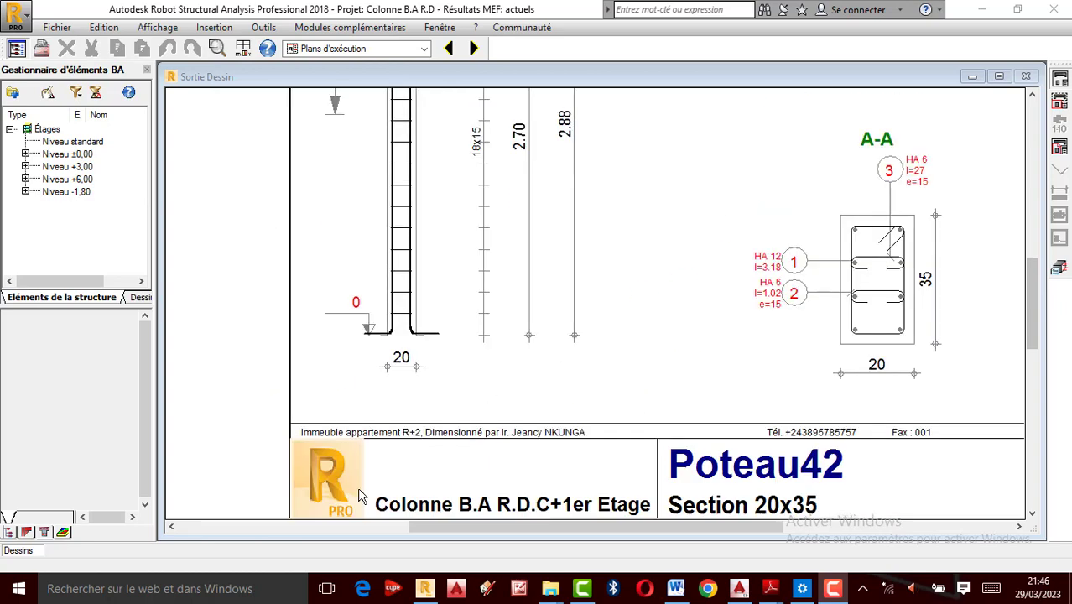
{"action": "scroll", "coordinate": [331, 420], "scroll_direction": "down", "scroll_amount": 2}
{"action": "scroll", "coordinate": [765, 327], "scroll_direction": "up", "scroll_amount": 2}
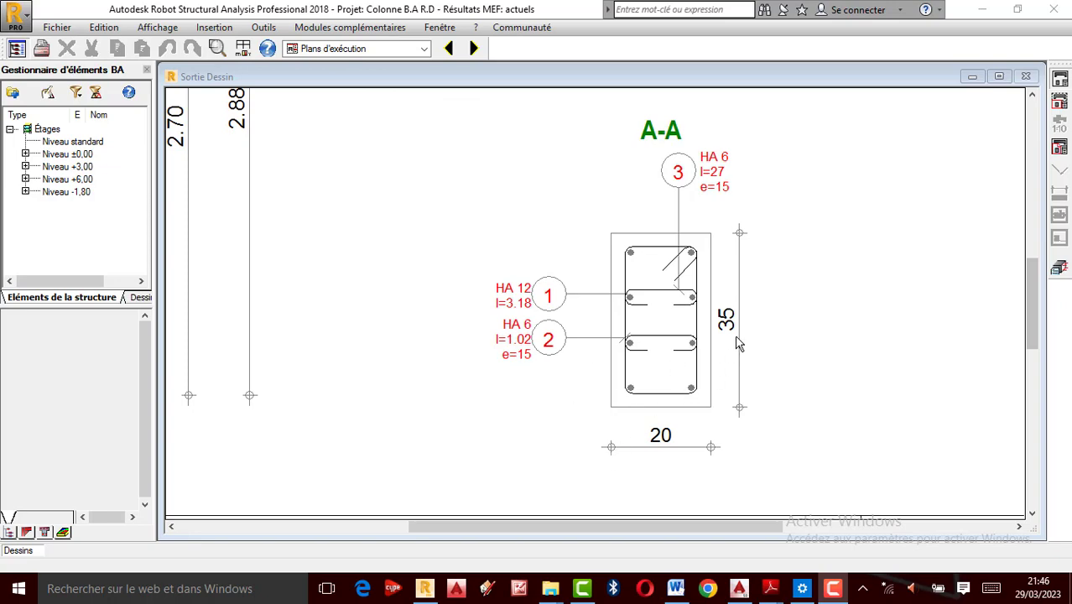
Examine the column elevation of Poteau42, following the stirrup distribution and height dimension lines from head to foot.
{"action": "scroll", "coordinate": [497, 378], "scroll_direction": "down", "scroll_amount": 3}
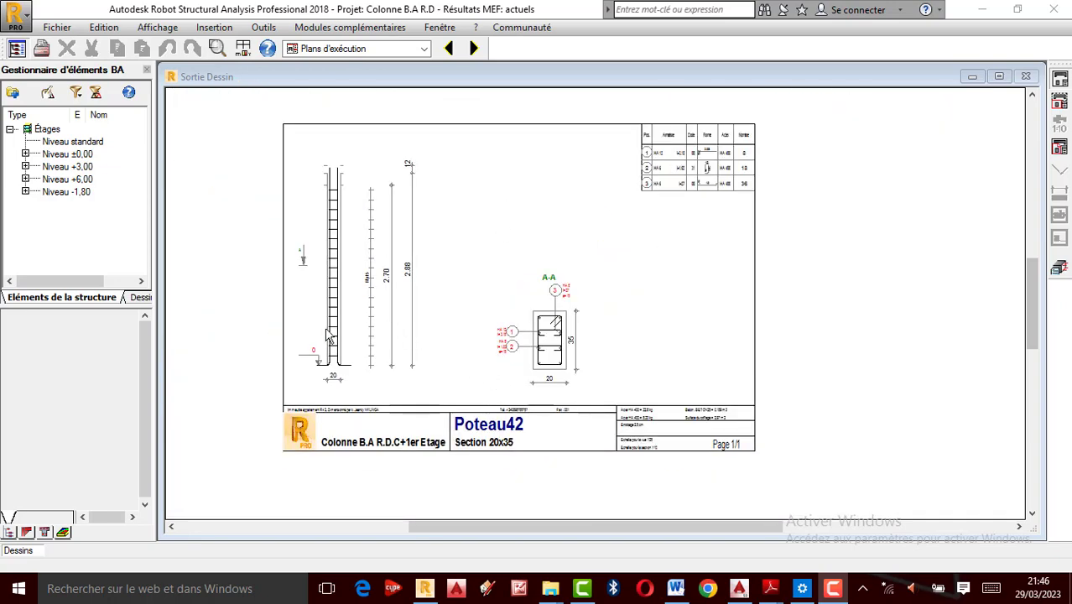
{"action": "scroll", "coordinate": [334, 326], "scroll_direction": "up", "scroll_amount": 2}
{"action": "scroll", "coordinate": [379, 361], "scroll_direction": "down", "scroll_amount": 2}
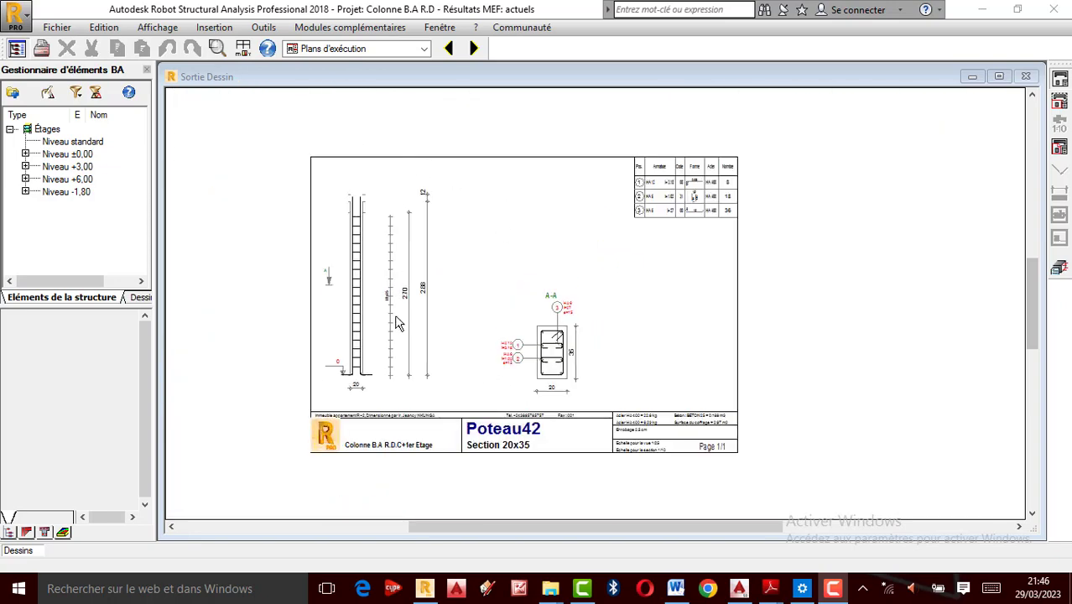
{"action": "scroll", "coordinate": [378, 369], "scroll_direction": "up", "scroll_amount": 3}
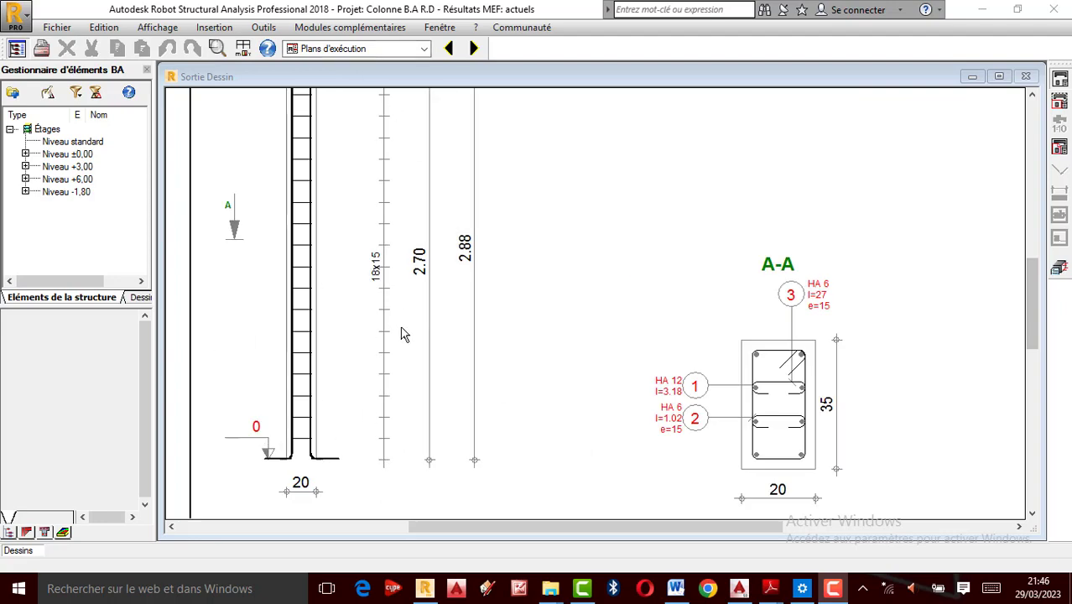
{"action": "scroll", "coordinate": [423, 374], "scroll_direction": "down", "scroll_amount": 3}
{"action": "scroll", "coordinate": [331, 337], "scroll_direction": "up", "scroll_amount": 4}
{"action": "scroll", "coordinate": [355, 353], "scroll_direction": "down", "scroll_amount": 1}
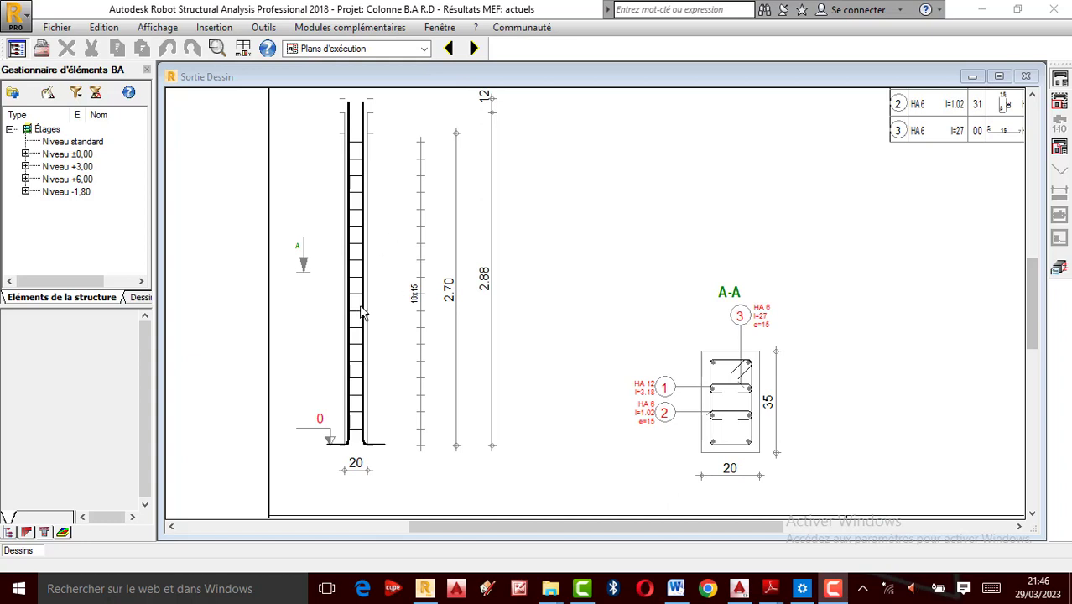
Compare the bars and ties in section A-A with the column elevation and its bent bars at the base.
{"action": "scroll", "coordinate": [786, 486], "scroll_direction": "up", "scroll_amount": 3}
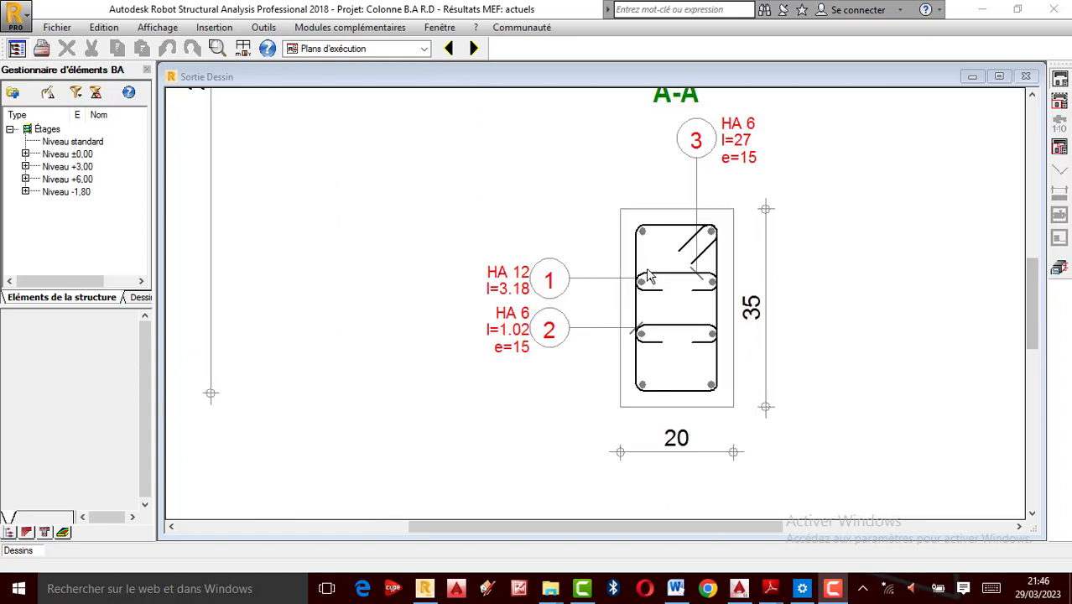
{"action": "scroll", "coordinate": [650, 277], "scroll_direction": "down", "scroll_amount": 3}
{"action": "scroll", "coordinate": [394, 198], "scroll_direction": "down", "scroll_amount": 2}
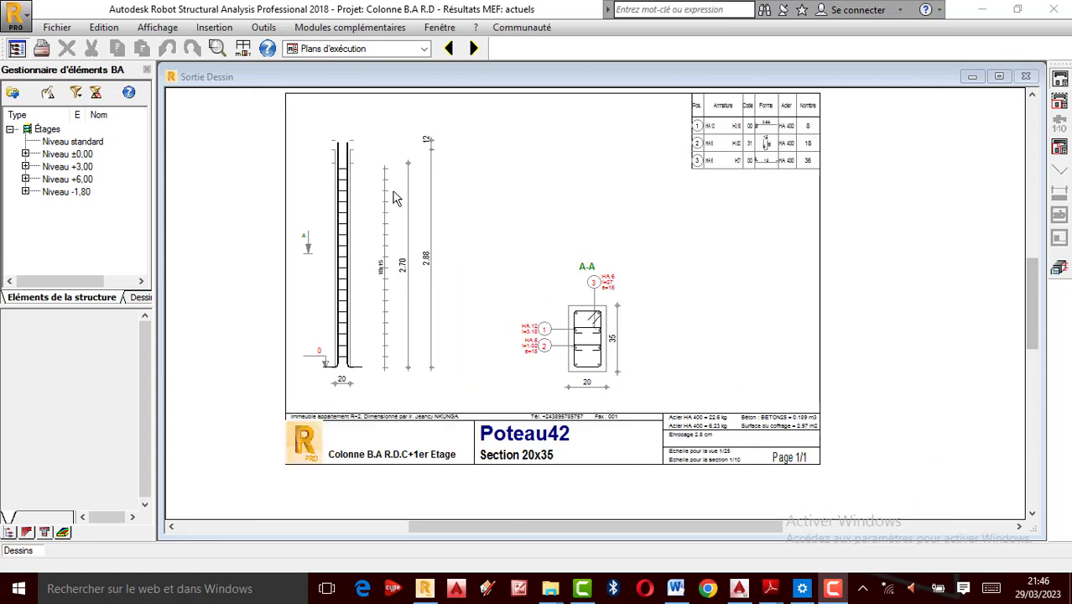
{"action": "scroll", "coordinate": [373, 321], "scroll_direction": "up", "scroll_amount": 3}
{"action": "scroll", "coordinate": [376, 326], "scroll_direction": "down", "scroll_amount": 2}
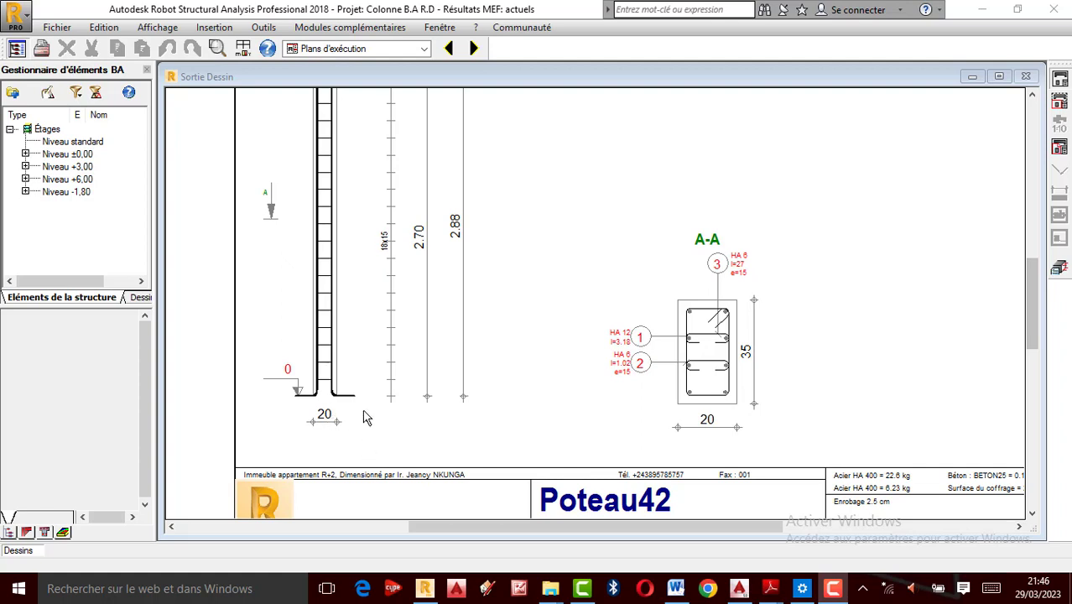
{"action": "scroll", "coordinate": [362, 411], "scroll_direction": "down", "scroll_amount": 2}
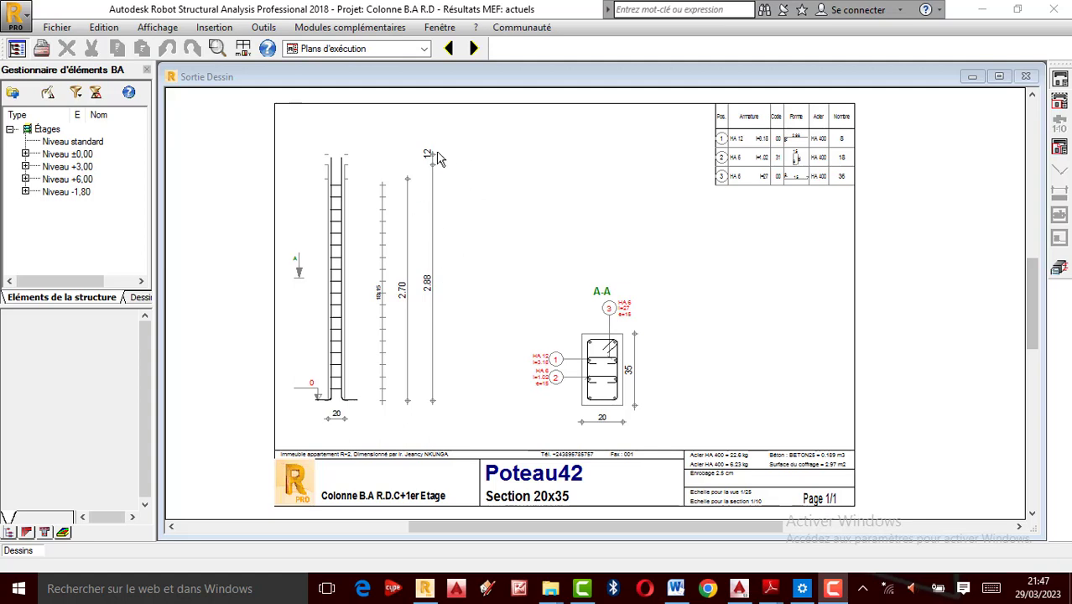
Inspect the head of the column elevation, including the short dimension above the overall height and the projecting bars.
{"action": "scroll", "coordinate": [434, 160], "scroll_direction": "up", "scroll_amount": 3}
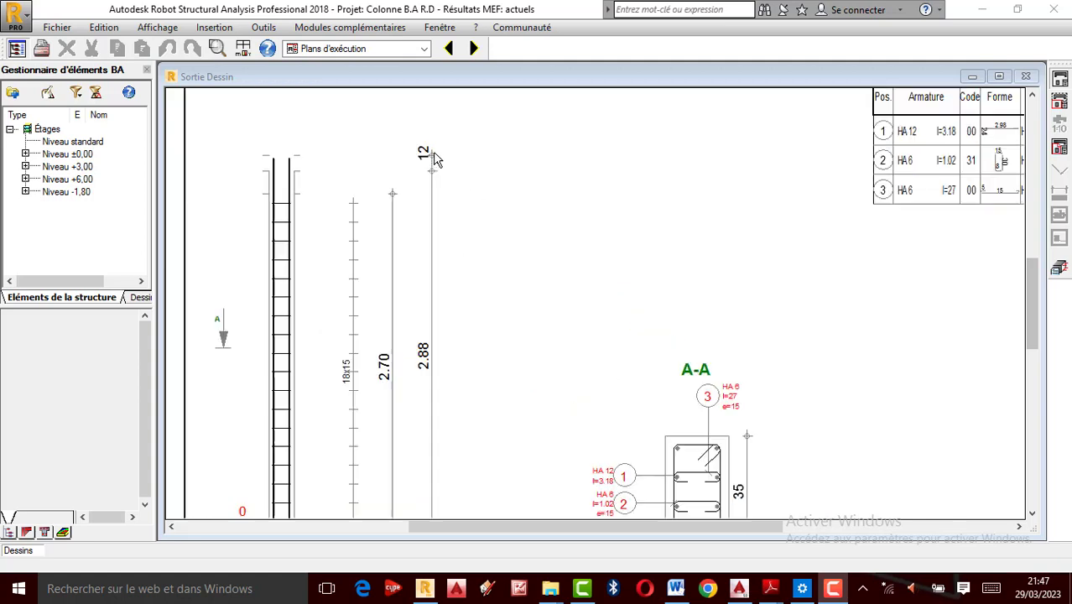
{"action": "scroll", "coordinate": [433, 172], "scroll_direction": "down", "scroll_amount": 1}
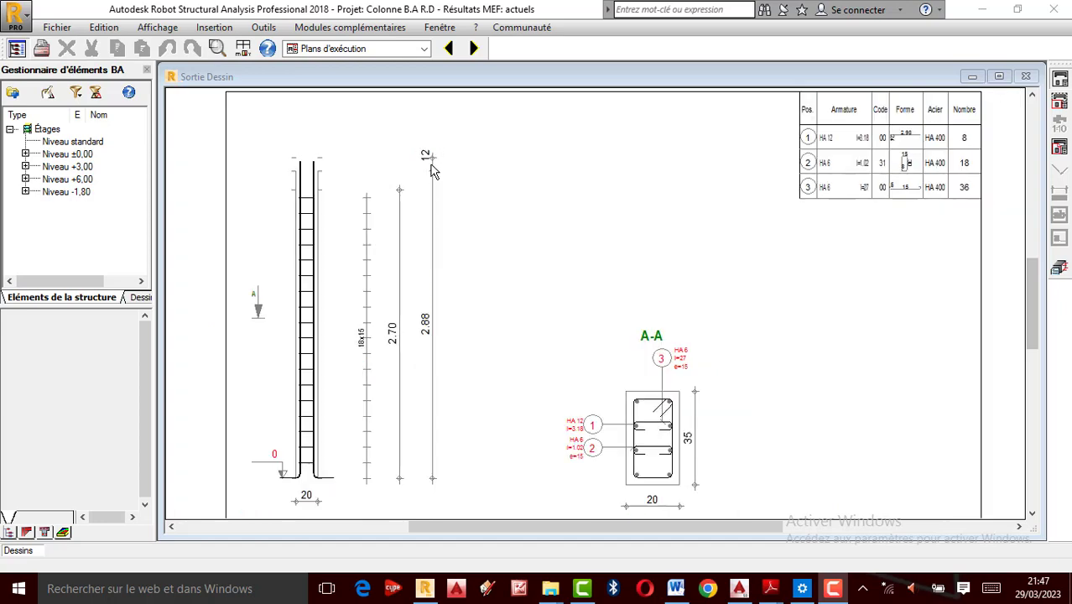
{"action": "scroll", "coordinate": [466, 218], "scroll_direction": "down", "scroll_amount": 2}
{"action": "scroll", "coordinate": [424, 278], "scroll_direction": "up", "scroll_amount": 3}
{"action": "scroll", "coordinate": [429, 184], "scroll_direction": "down", "scroll_amount": 1}
{"action": "scroll", "coordinate": [429, 185], "scroll_direction": "down", "scroll_amount": 1}
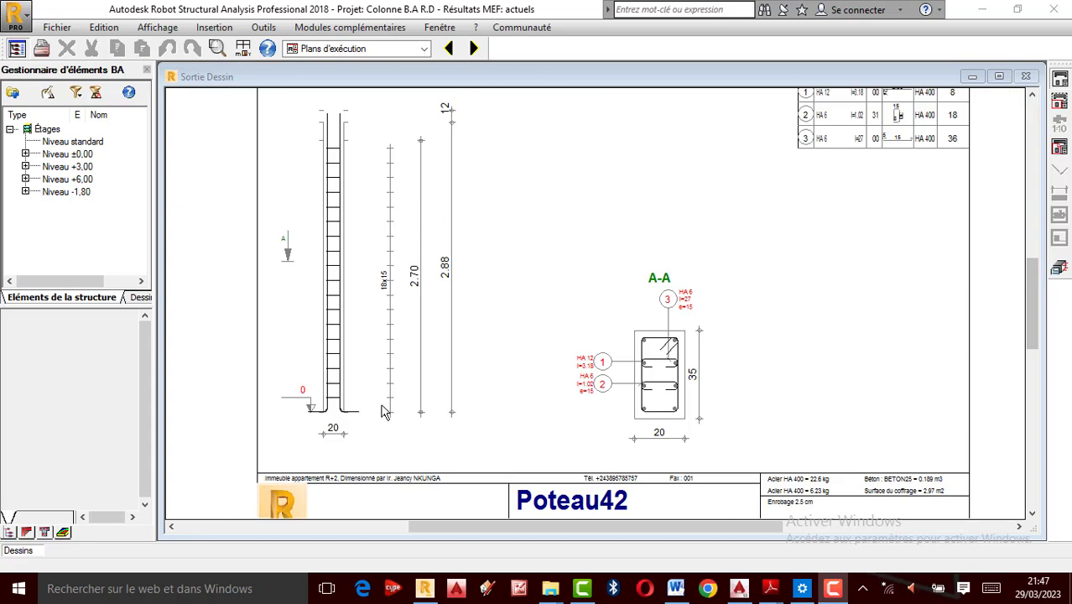
Read the stirrup zone length and the overall height dimension beside the column elevation.
{"action": "scroll", "coordinate": [411, 176], "scroll_direction": "up", "scroll_amount": 5}
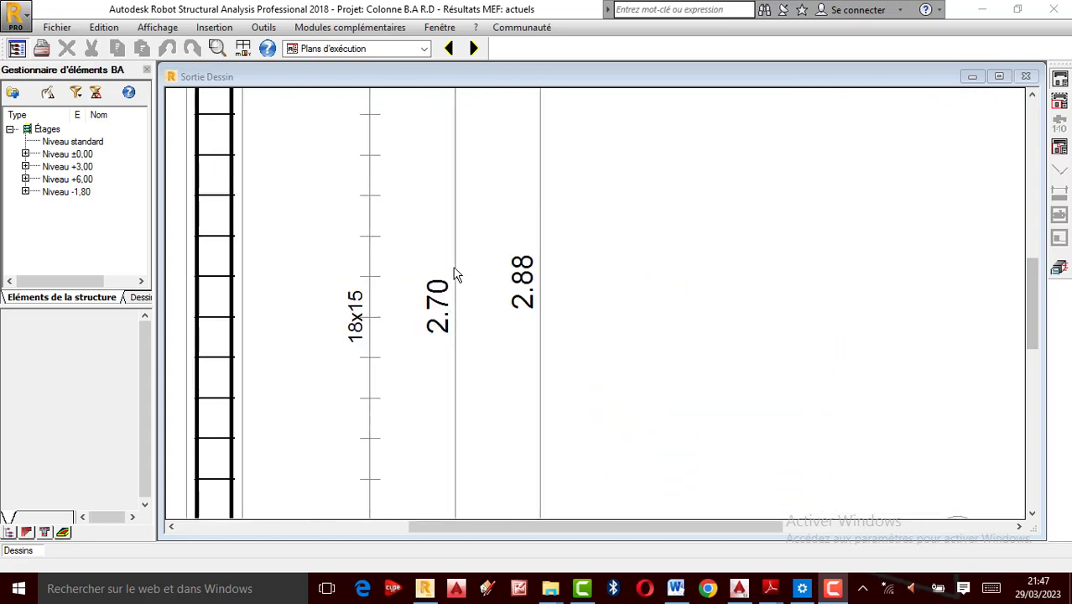
{"action": "scroll", "coordinate": [425, 289], "scroll_direction": "down", "scroll_amount": 2}
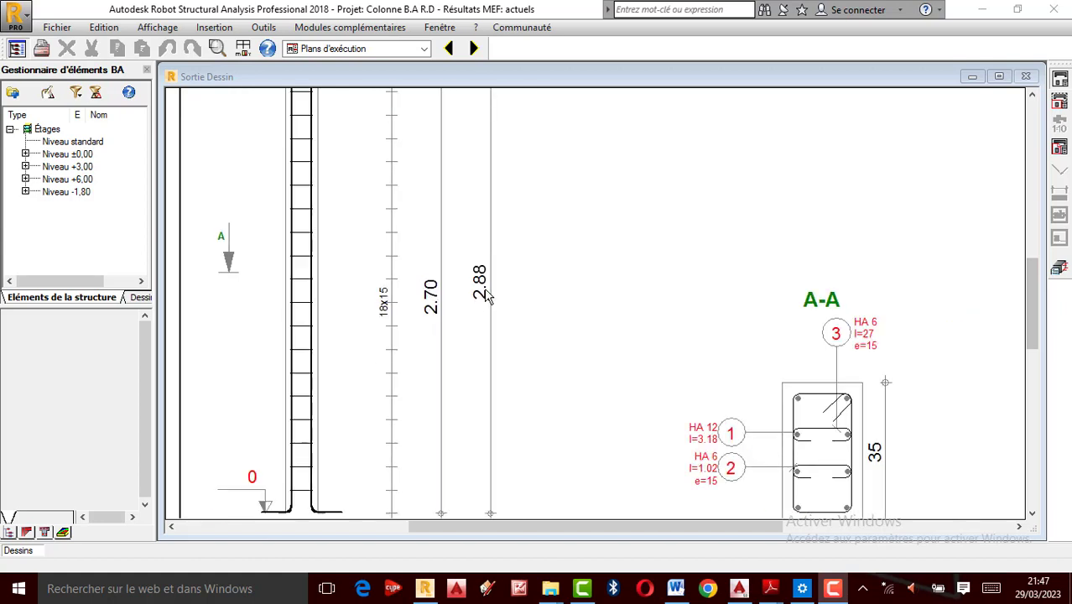
{"action": "scroll", "coordinate": [486, 295], "scroll_direction": "down", "scroll_amount": 2}
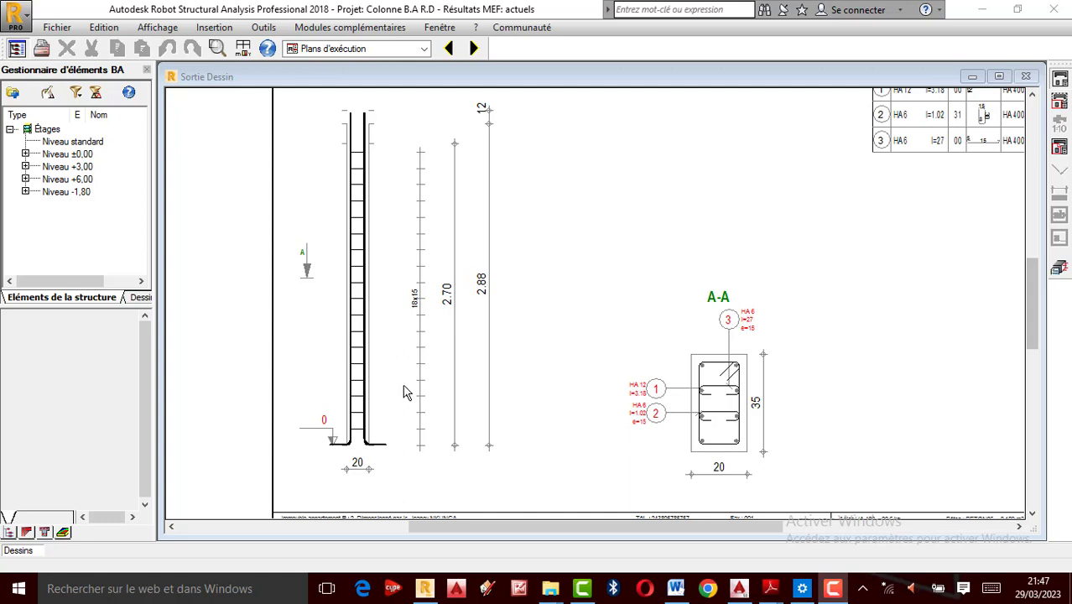
Examine the stirrup count and spacing annotation along the elevation, tracing the stirrups between the column's foot and head.
{"action": "scroll", "coordinate": [350, 428], "scroll_direction": "up", "scroll_amount": 1}
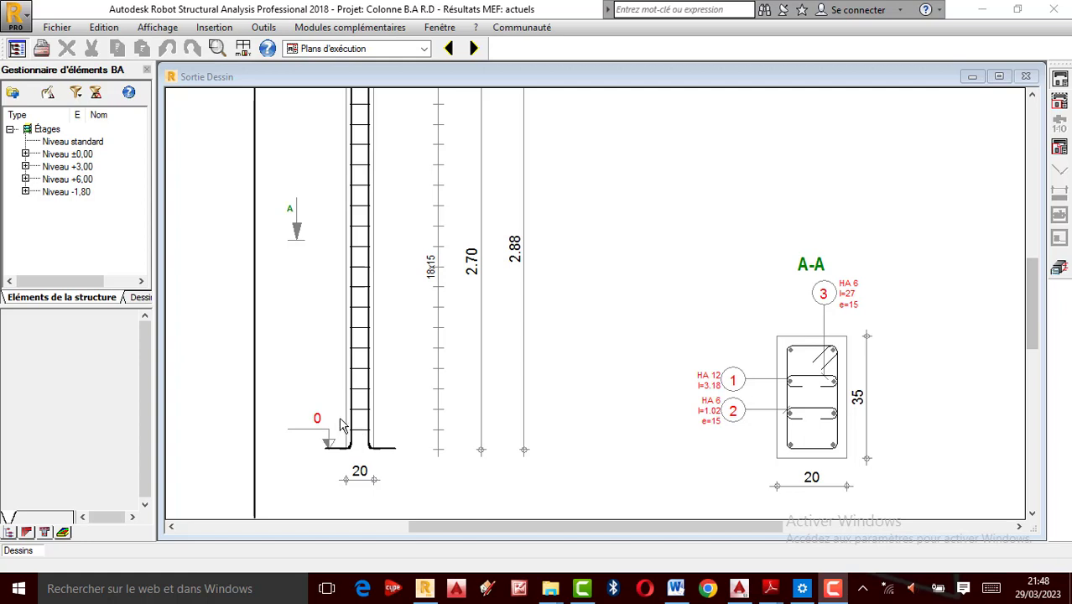
{"action": "scroll", "coordinate": [462, 269], "scroll_direction": "up", "scroll_amount": 1}
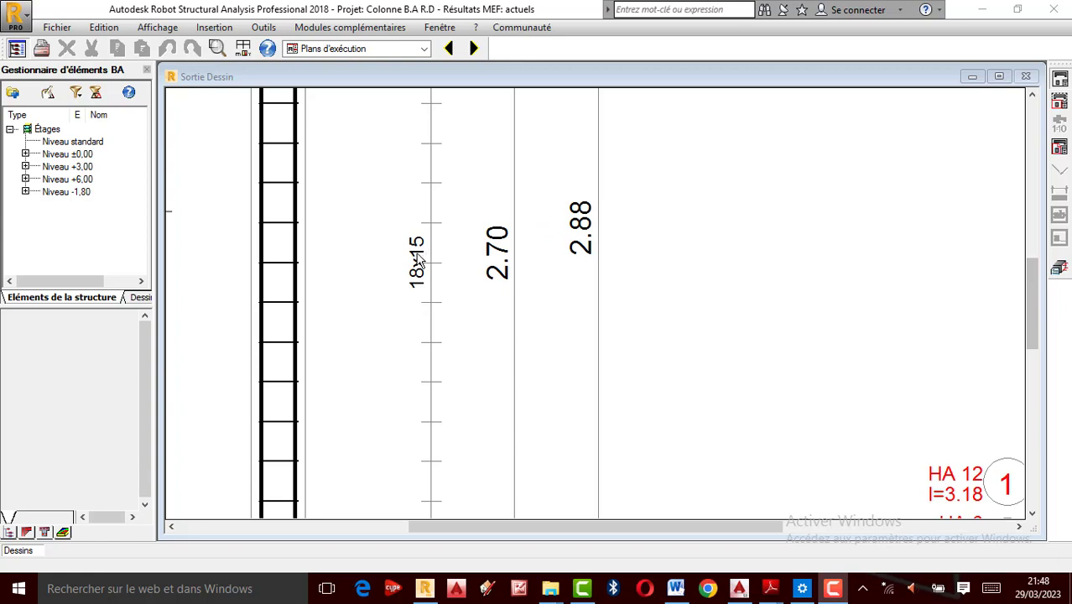
{"action": "scroll", "coordinate": [423, 270], "scroll_direction": "down", "scroll_amount": 2}
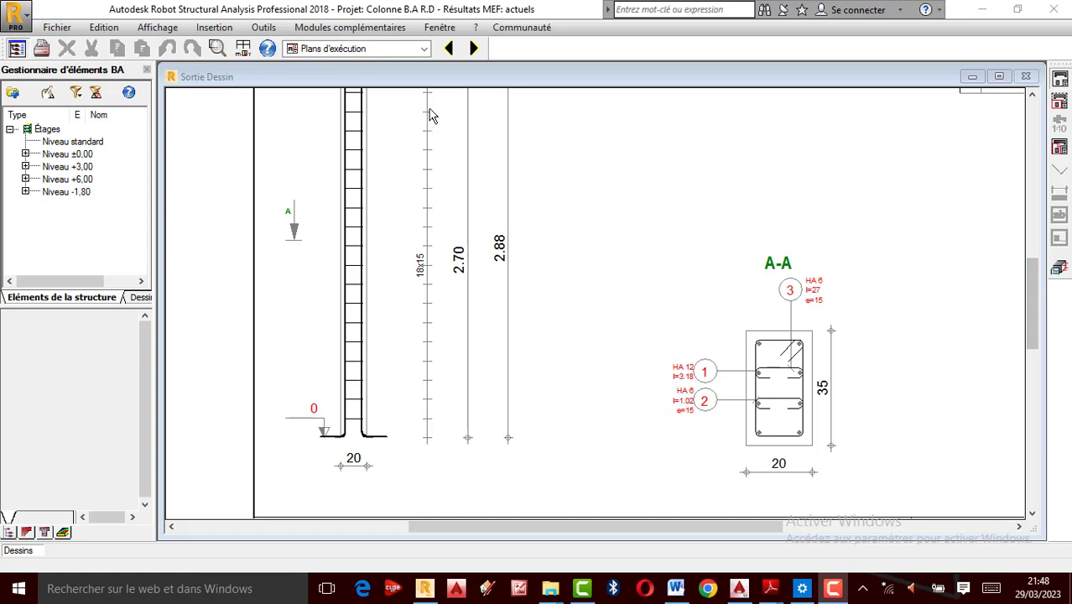
{"action": "scroll", "coordinate": [428, 115], "scroll_direction": "down", "scroll_amount": 2}
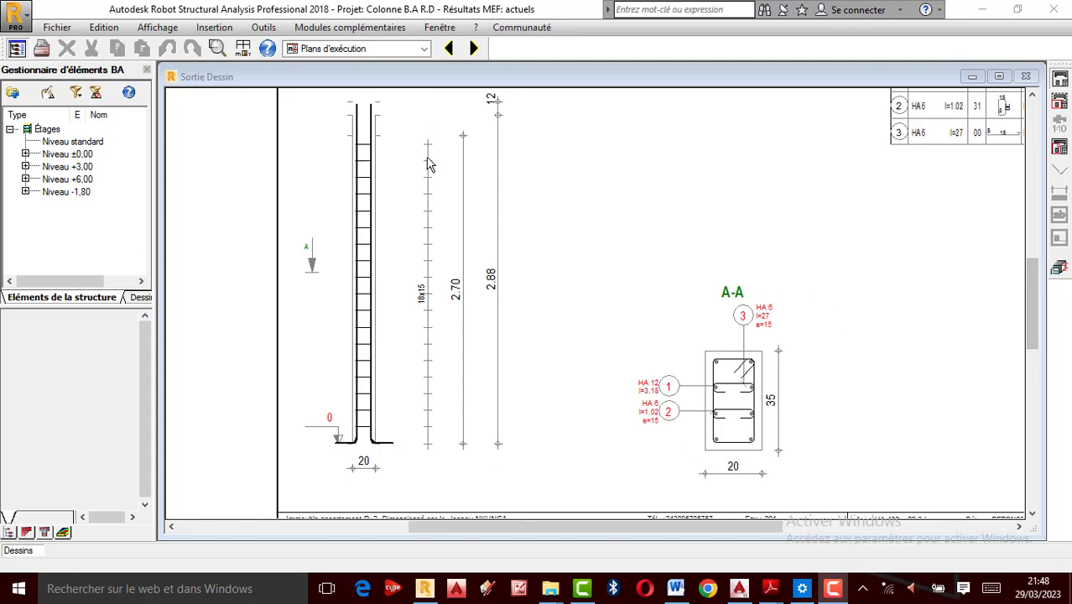
{"action": "scroll", "coordinate": [439, 235], "scroll_direction": "up", "scroll_amount": 1}
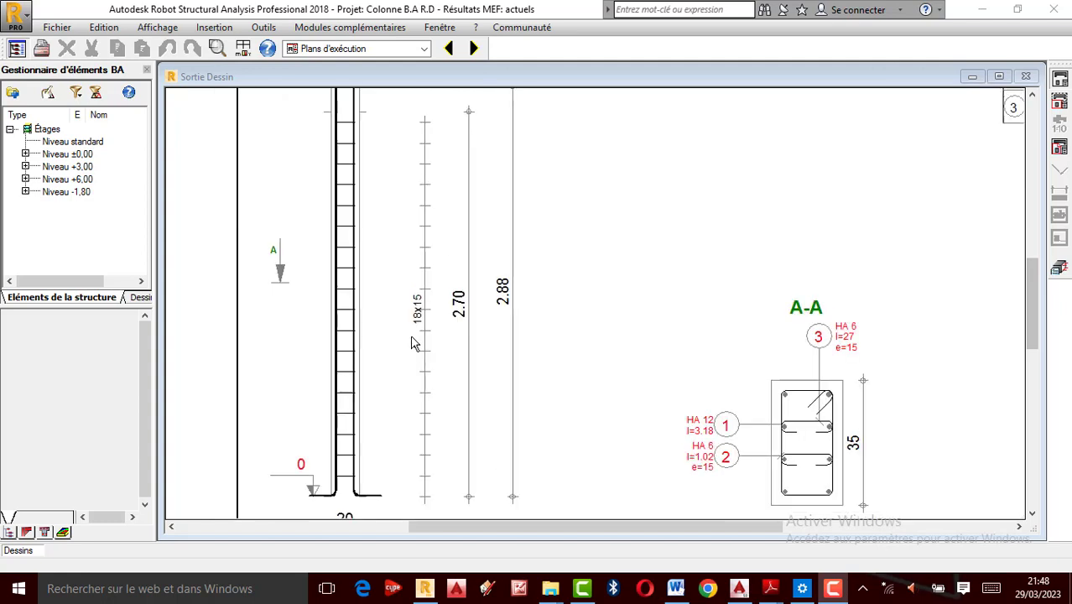
{"action": "scroll", "coordinate": [443, 328], "scroll_direction": "up", "scroll_amount": 2}
{"action": "scroll", "coordinate": [429, 280], "scroll_direction": "down", "scroll_amount": 2}
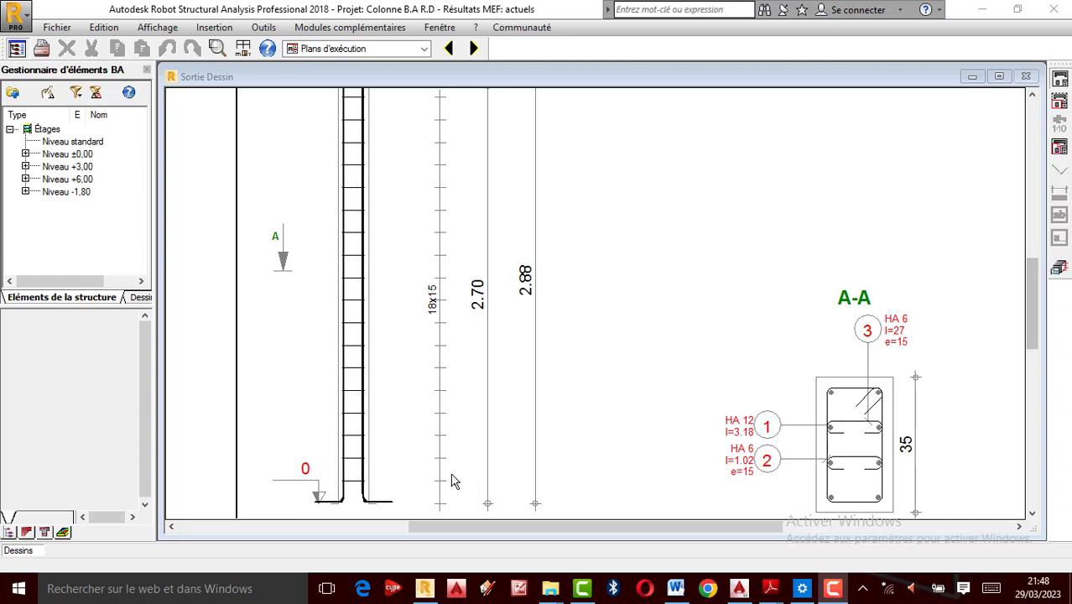
{"action": "scroll", "coordinate": [448, 282], "scroll_direction": "down", "scroll_amount": 2}
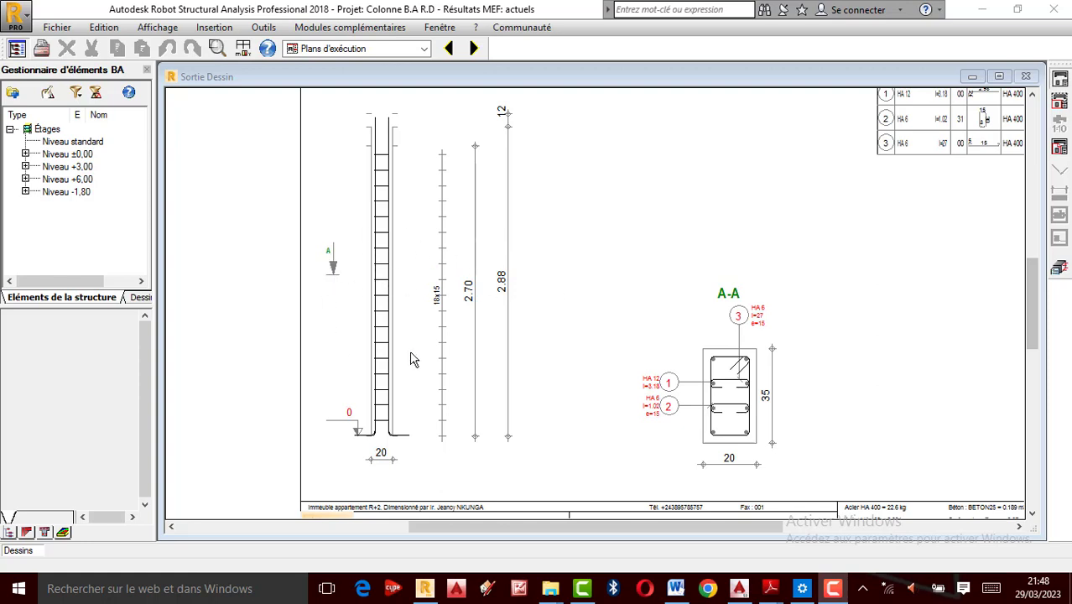
Examine section A-A's outline dimensions and read the diameter, length and spacing labels of bars 1 and 2.
{"action": "scroll", "coordinate": [357, 341], "scroll_direction": "down", "scroll_amount": 1}
{"action": "scroll", "coordinate": [357, 341], "scroll_direction": "down", "scroll_amount": 1}
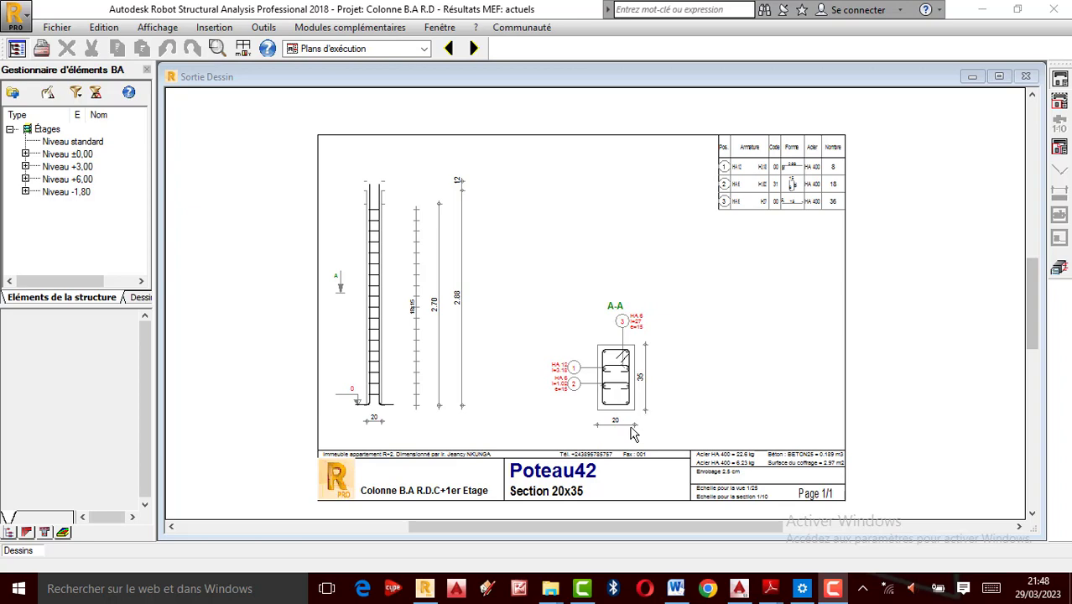
{"action": "scroll", "coordinate": [638, 414], "scroll_direction": "up", "scroll_amount": 1}
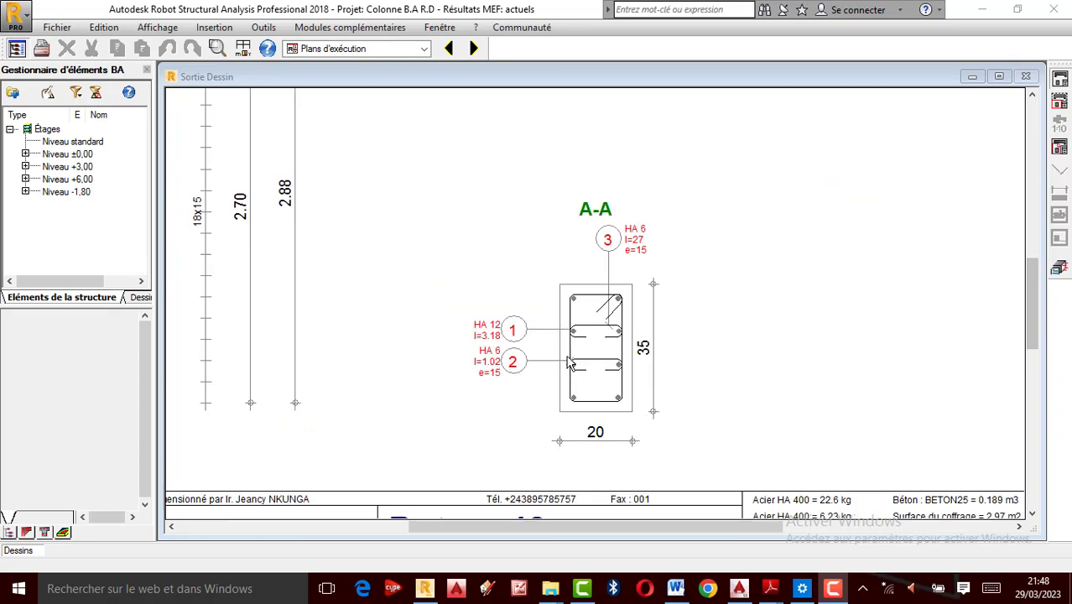
{"action": "scroll", "coordinate": [582, 434], "scroll_direction": "up", "scroll_amount": 1}
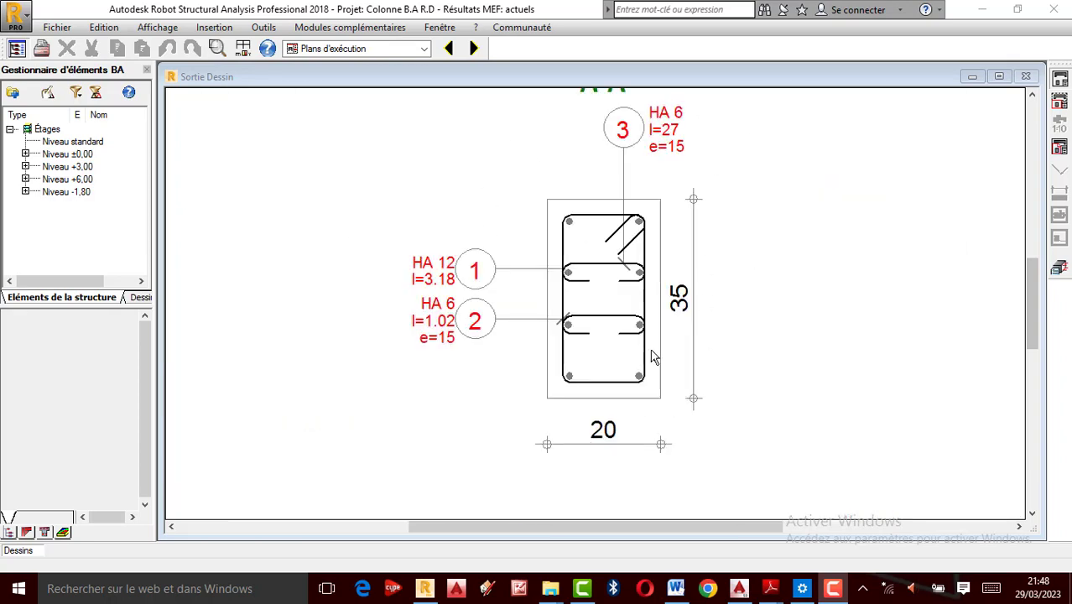
{"action": "scroll", "coordinate": [571, 355], "scroll_direction": "down", "scroll_amount": 1}
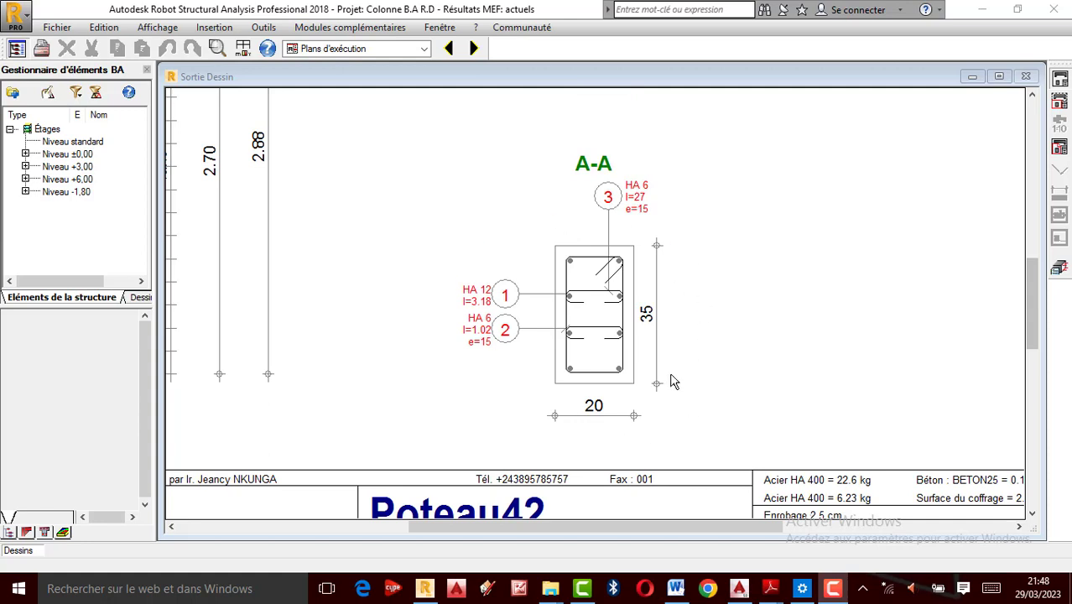
{"action": "scroll", "coordinate": [646, 300], "scroll_direction": "up", "scroll_amount": 2}
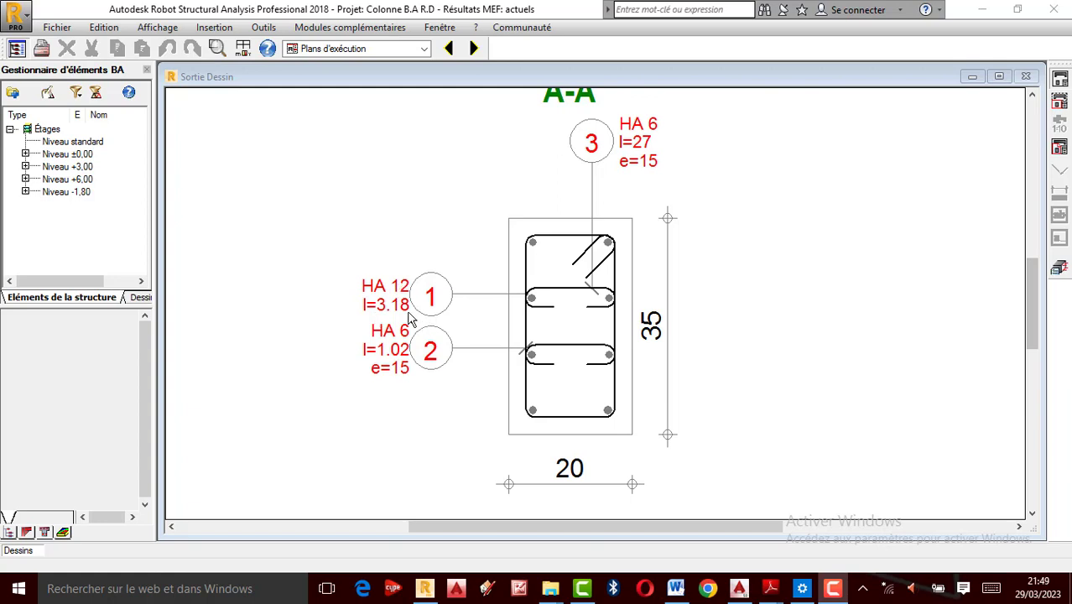
{"action": "scroll", "coordinate": [421, 356], "scroll_direction": "up", "scroll_amount": 1}
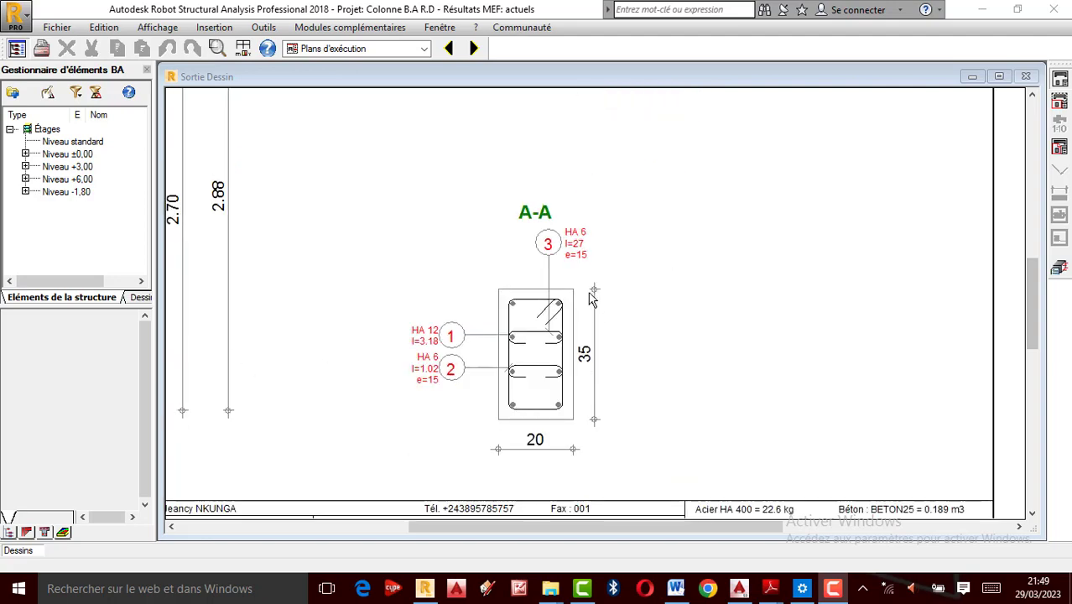
Read the diameter, length and spacing label of cross tie 3 above section A-A.
{"action": "scroll", "coordinate": [593, 299], "scroll_direction": "up", "scroll_amount": 3}
{"action": "scroll", "coordinate": [566, 181], "scroll_direction": "down", "scroll_amount": 1}
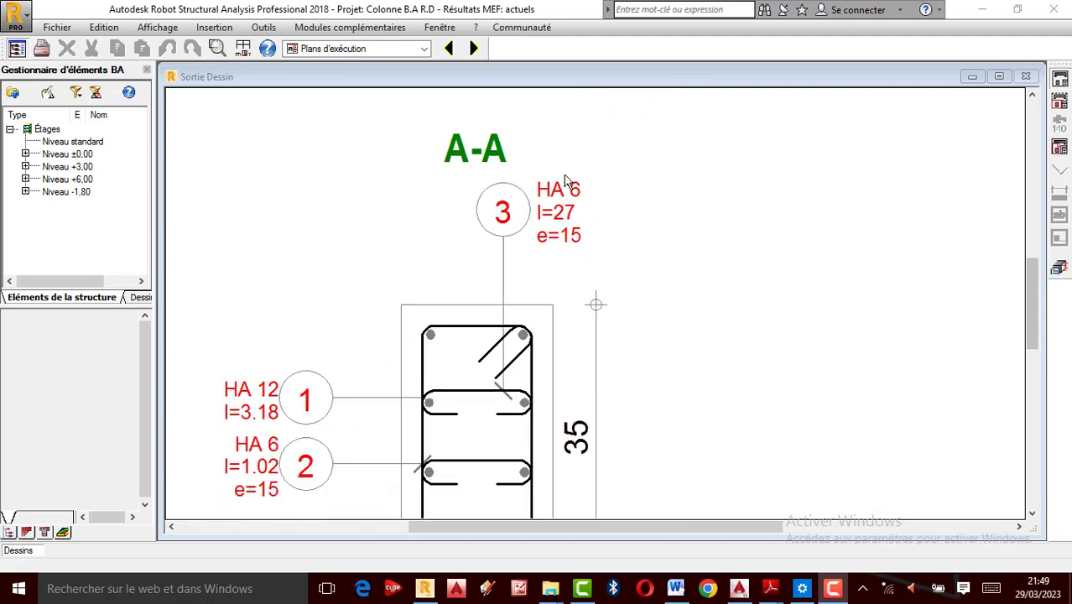
{"action": "scroll", "coordinate": [551, 205], "scroll_direction": "up", "scroll_amount": 2}
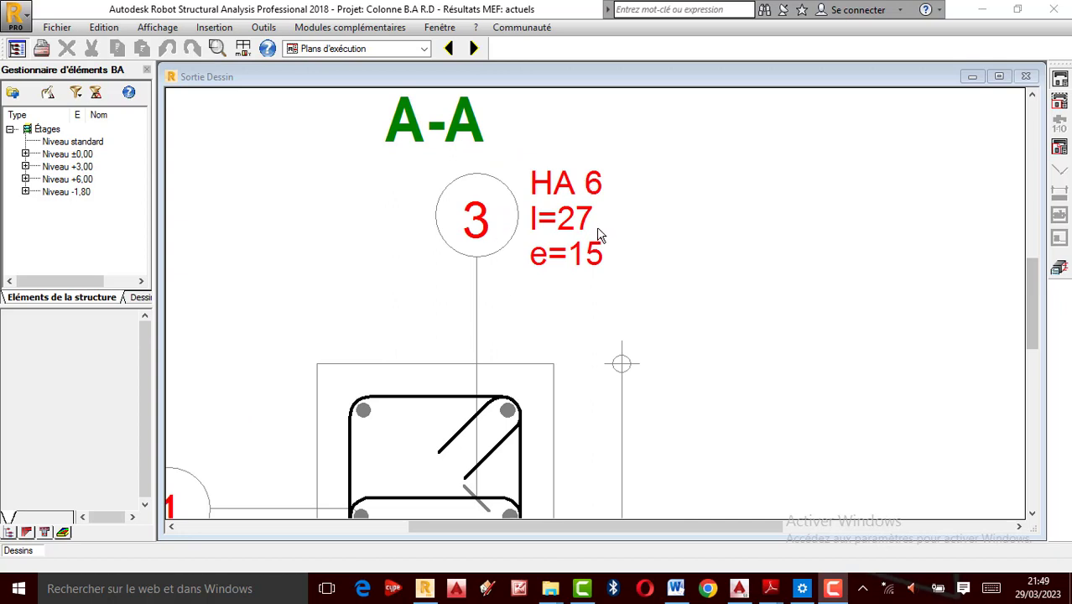
{"action": "scroll", "coordinate": [539, 243], "scroll_direction": "down", "scroll_amount": 3}
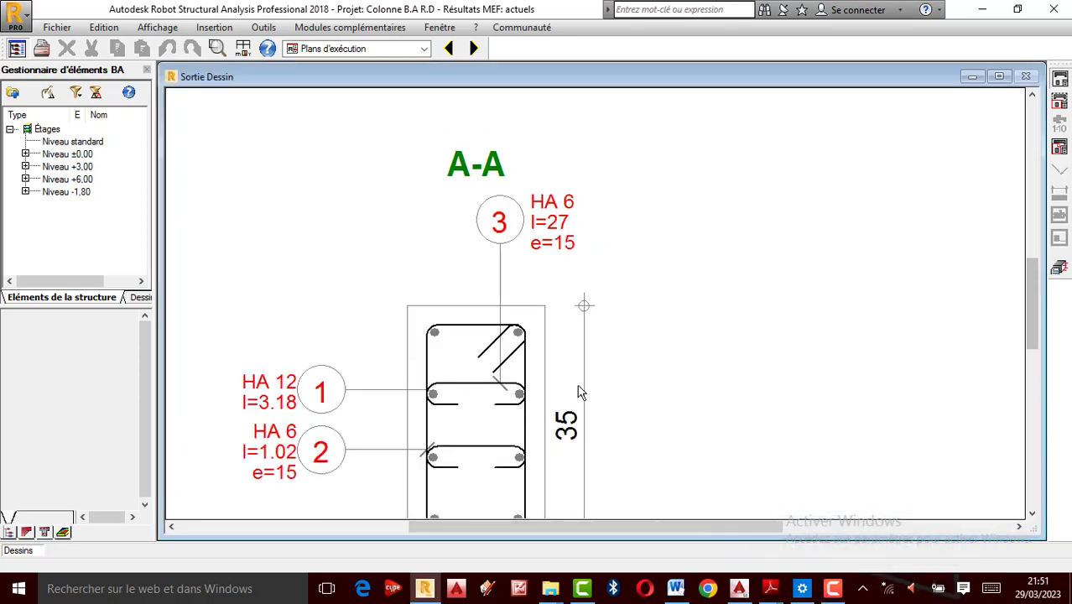
{"action": "scroll", "coordinate": [578, 392], "scroll_direction": "down", "scroll_amount": 3}
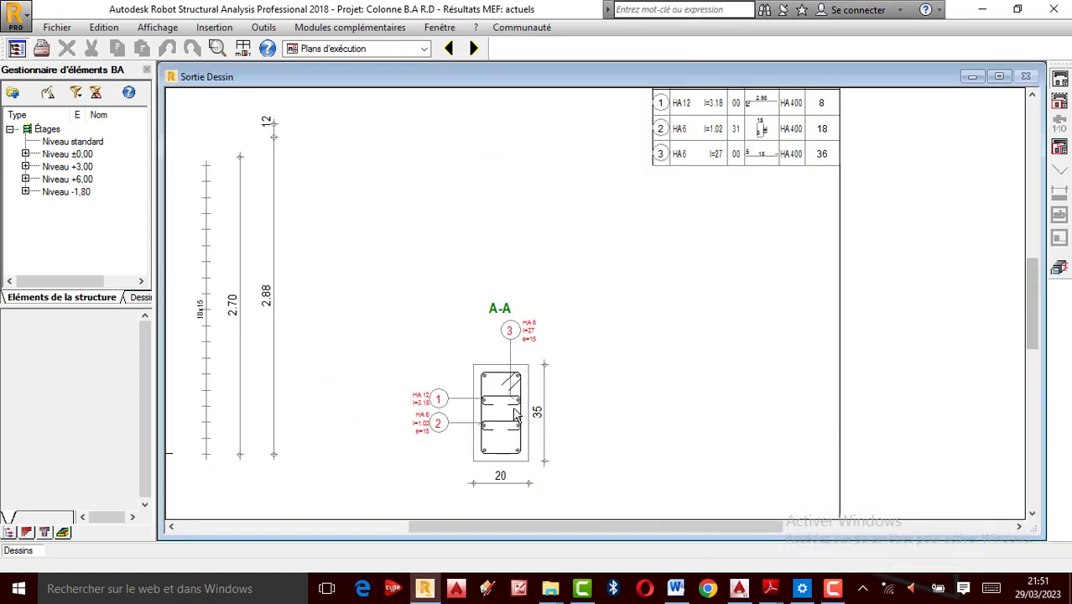
Review the bar schedule for positions 1 to 3, checking reinforcement, code, shape, steel grade and quantity against section A-A.
{"action": "scroll", "coordinate": [704, 136], "scroll_direction": "up", "scroll_amount": 1}
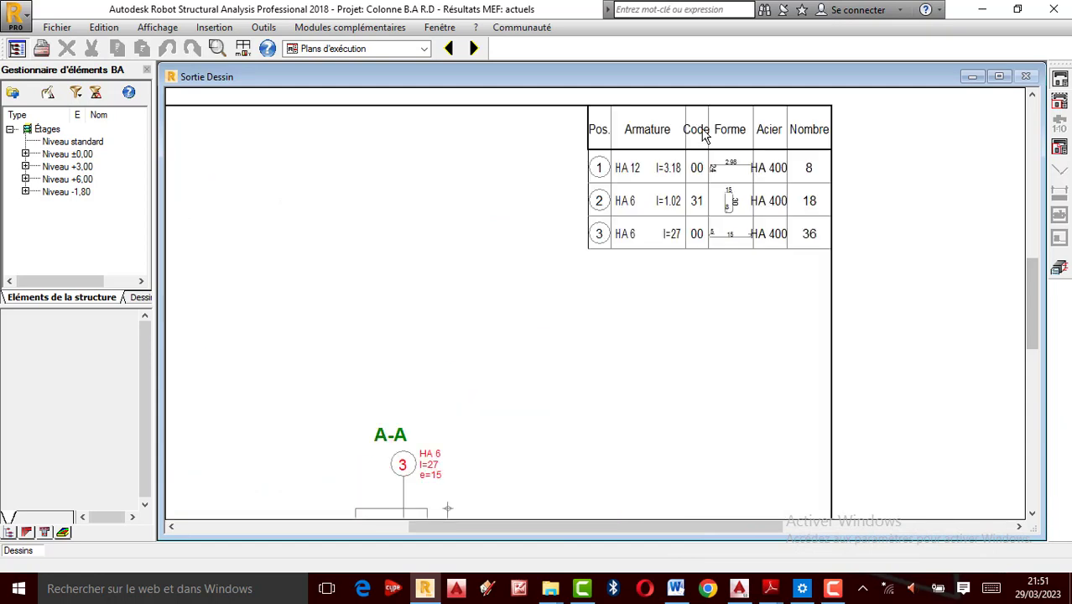
{"action": "scroll", "coordinate": [729, 132], "scroll_direction": "up", "scroll_amount": 1}
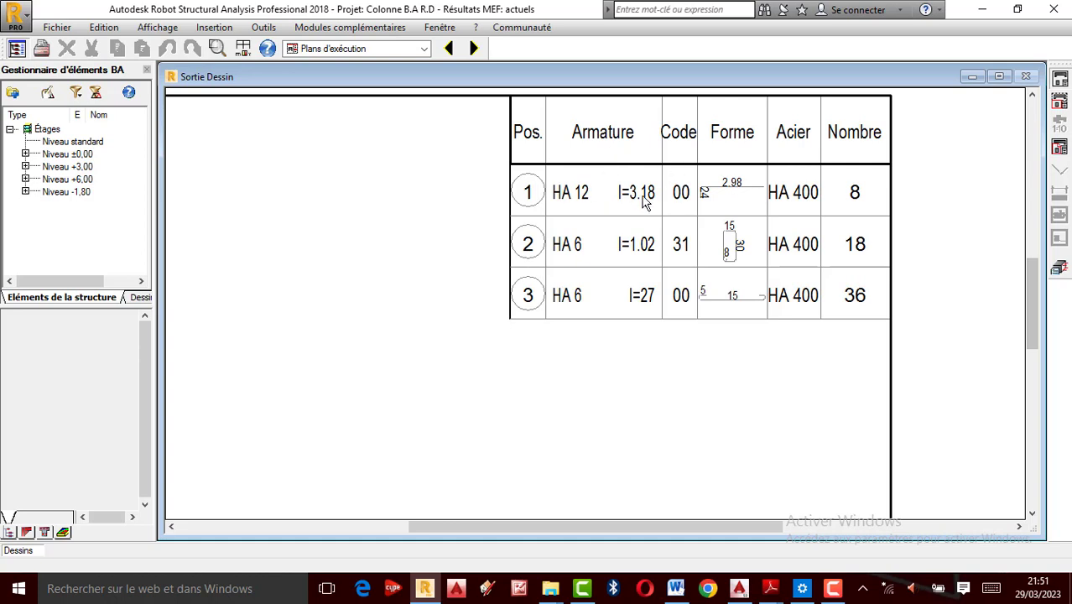
{"action": "scroll", "coordinate": [647, 198], "scroll_direction": "down", "scroll_amount": 2}
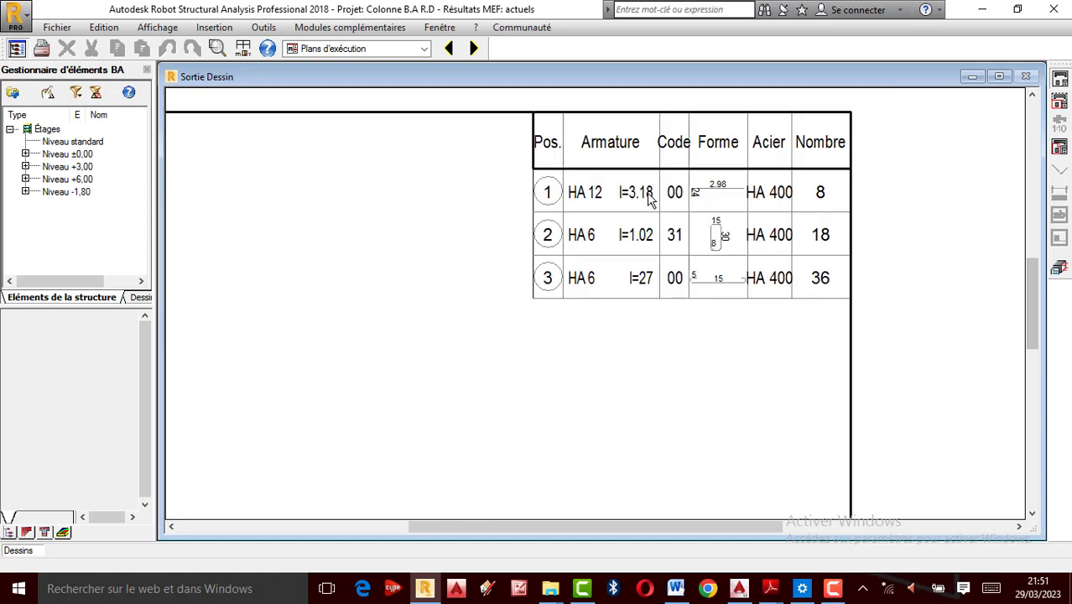
{"action": "scroll", "coordinate": [629, 203], "scroll_direction": "down", "scroll_amount": 1}
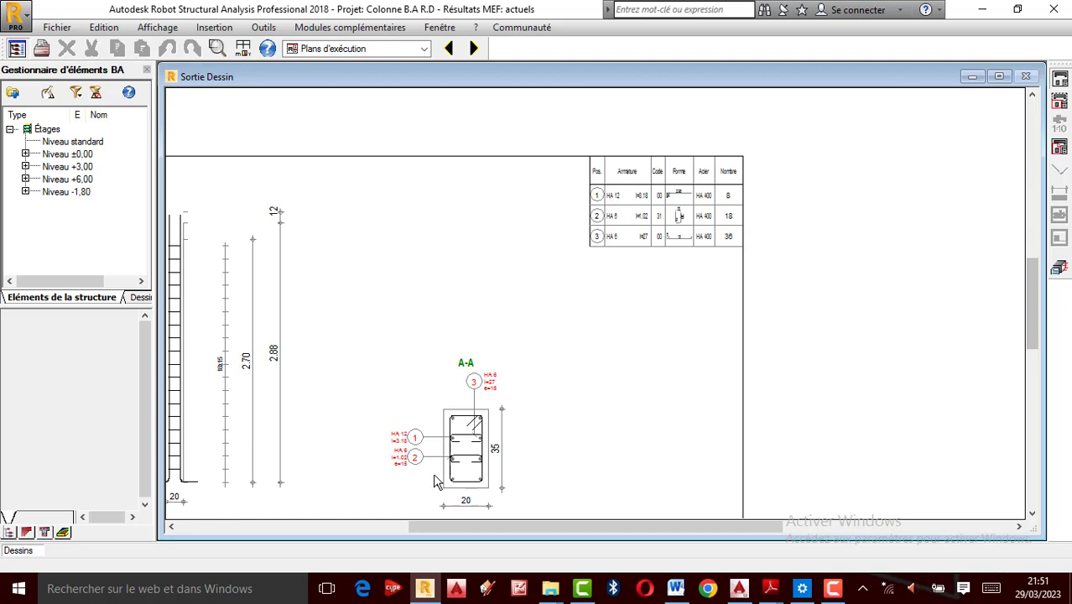
Compare the labels of bars 1 and 2 beside section A-A with their entries in the bar schedule.
{"action": "scroll", "coordinate": [428, 479], "scroll_direction": "up", "scroll_amount": 2}
{"action": "scroll", "coordinate": [370, 390], "scroll_direction": "up", "scroll_amount": 1}
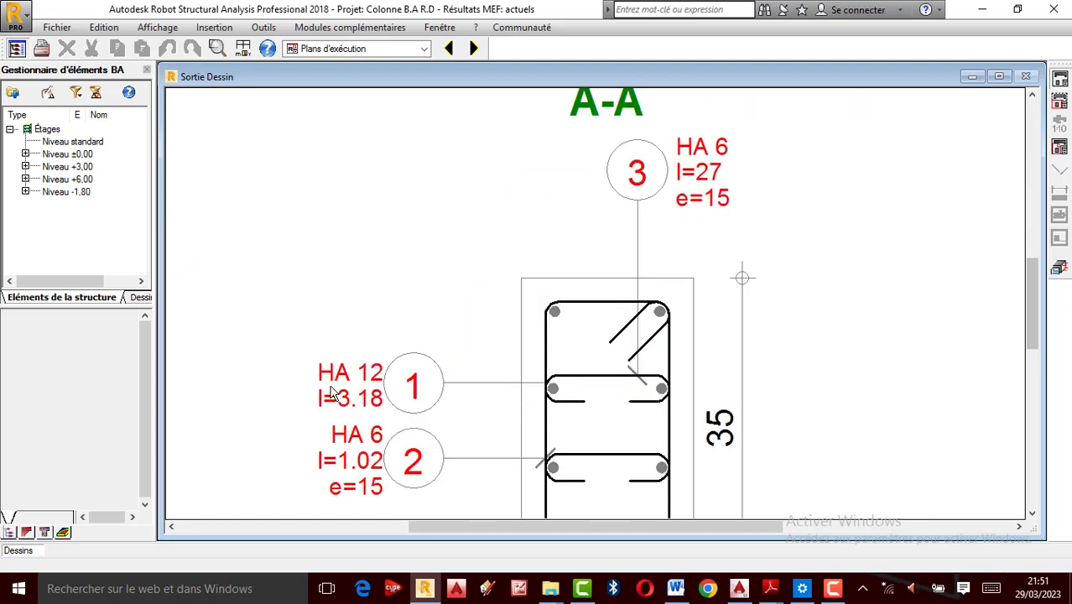
{"action": "scroll", "coordinate": [377, 432], "scroll_direction": "down", "scroll_amount": 1}
{"action": "scroll", "coordinate": [382, 426], "scroll_direction": "down", "scroll_amount": 4}
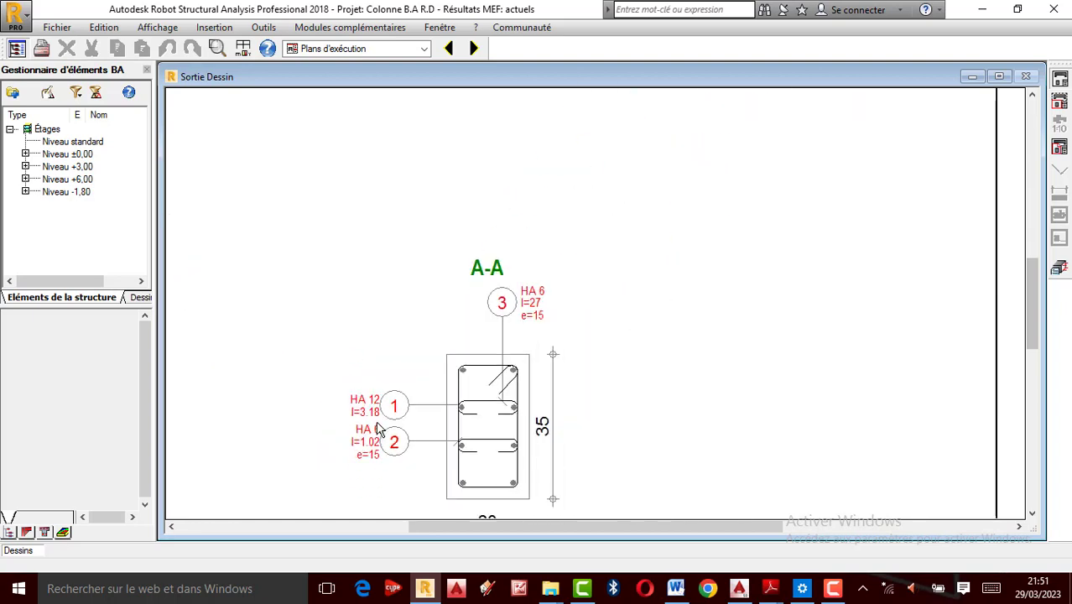
{"action": "scroll", "coordinate": [503, 285], "scroll_direction": "up", "scroll_amount": 1}
{"action": "scroll", "coordinate": [515, 273], "scroll_direction": "up", "scroll_amount": 2}
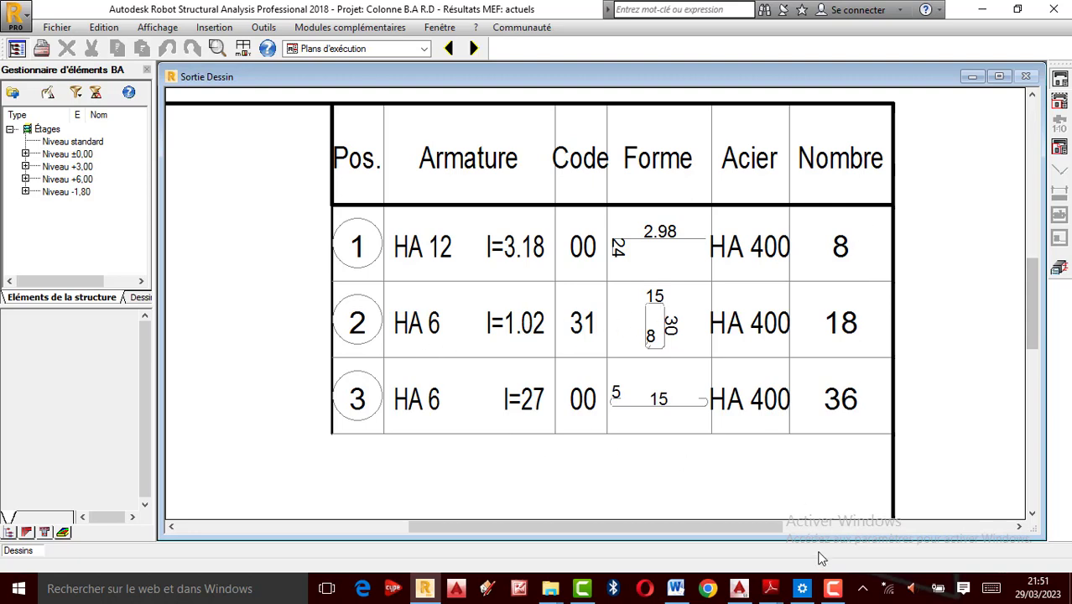
{"action": "left_click", "coordinate": [835, 594]}
{"action": "left_click", "coordinate": [996, 512]}
Examine the codes and shape dimensions in the bar schedule, relating them to the stirrup spacing annotation along the column elevation.
{"action": "scroll", "coordinate": [426, 335], "scroll_direction": "up", "scroll_amount": 1}
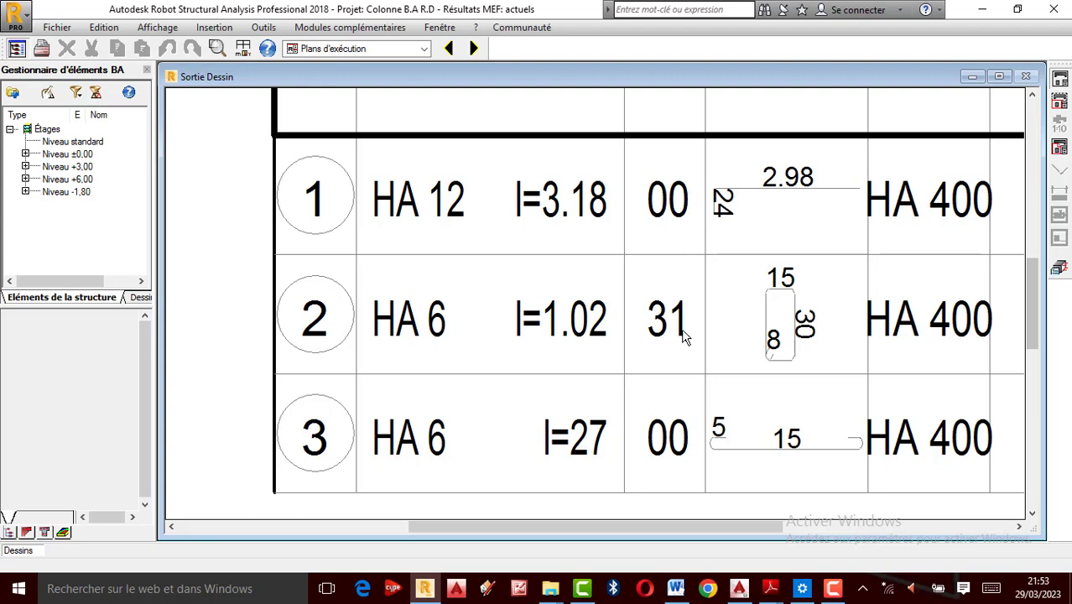
{"action": "scroll", "coordinate": [685, 344], "scroll_direction": "down", "scroll_amount": 1}
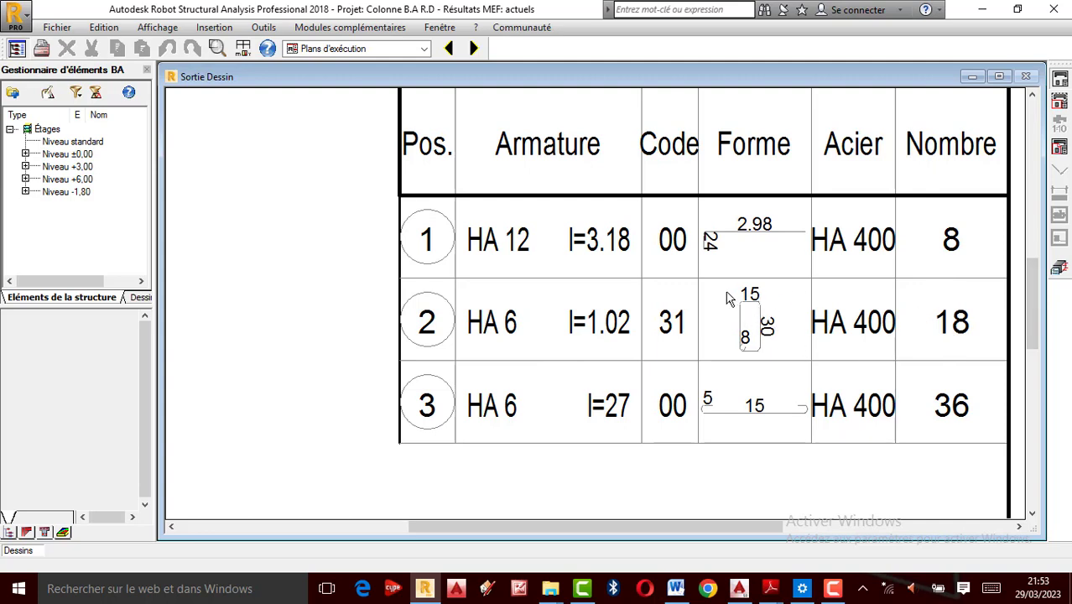
{"action": "scroll", "coordinate": [731, 306], "scroll_direction": "up", "scroll_amount": 2}
{"action": "scroll", "coordinate": [733, 317], "scroll_direction": "down", "scroll_amount": 1}
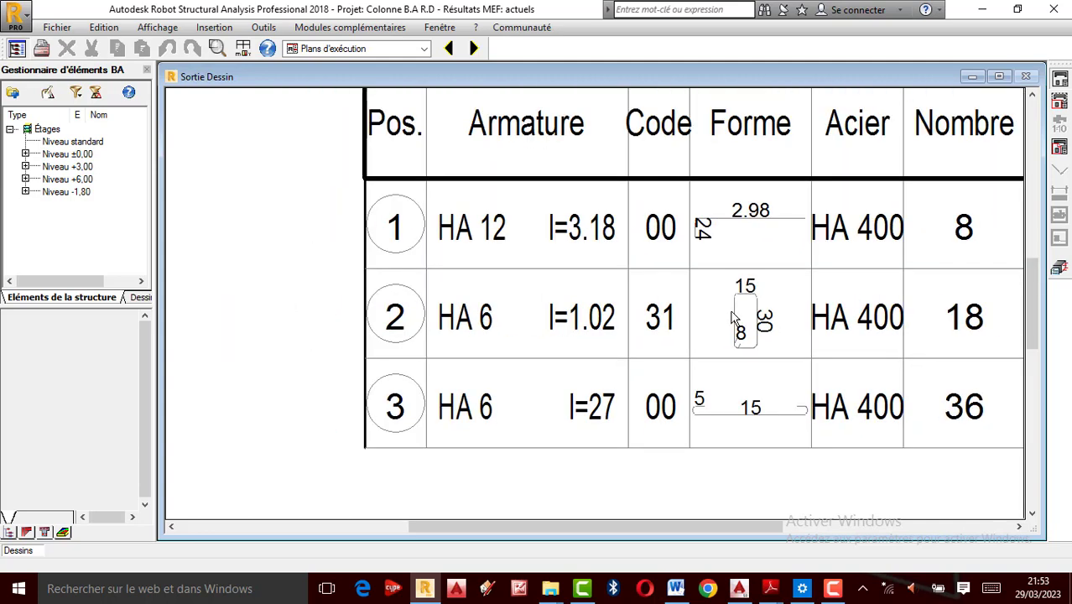
{"action": "scroll", "coordinate": [730, 317], "scroll_direction": "down", "scroll_amount": 1}
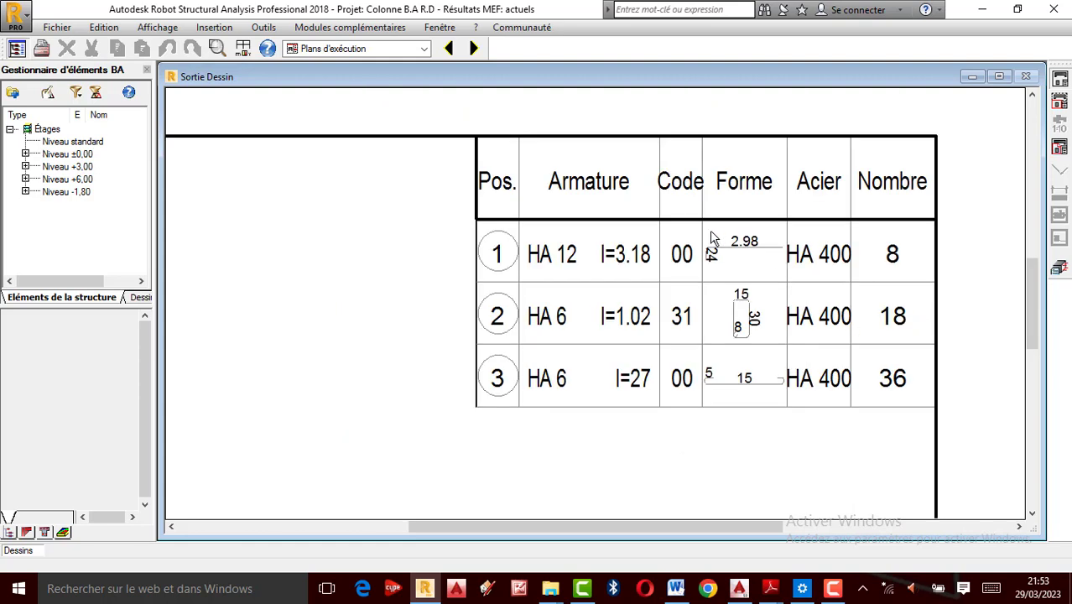
{"action": "scroll", "coordinate": [654, 260], "scroll_direction": "down", "scroll_amount": 2}
{"action": "scroll", "coordinate": [587, 277], "scroll_direction": "down", "scroll_amount": 1}
{"action": "scroll", "coordinate": [310, 422], "scroll_direction": "up", "scroll_amount": 1}
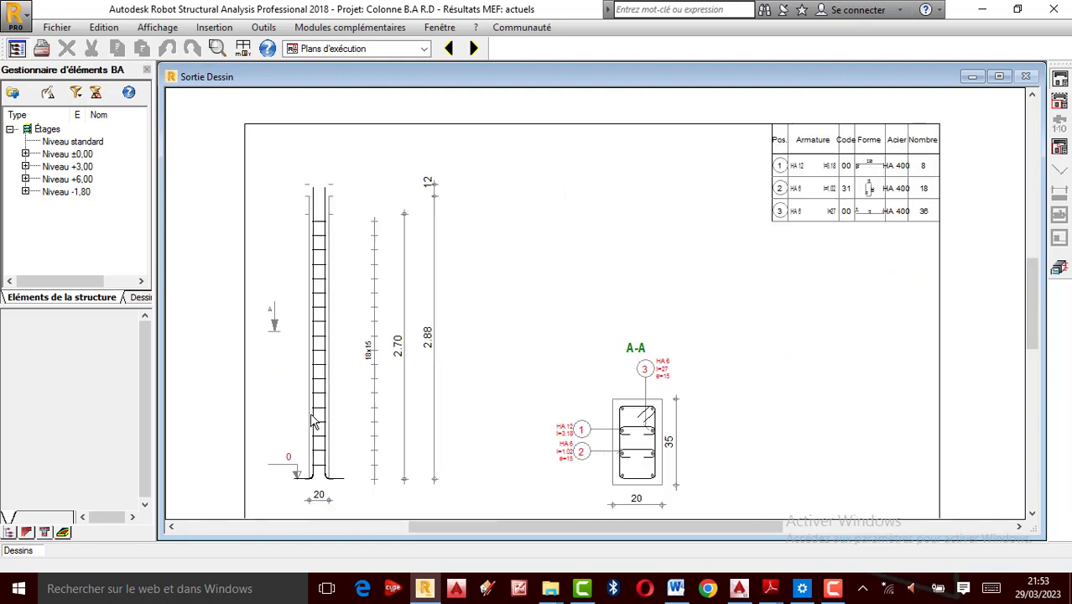
{"action": "scroll", "coordinate": [329, 446], "scroll_direction": "up", "scroll_amount": 3}
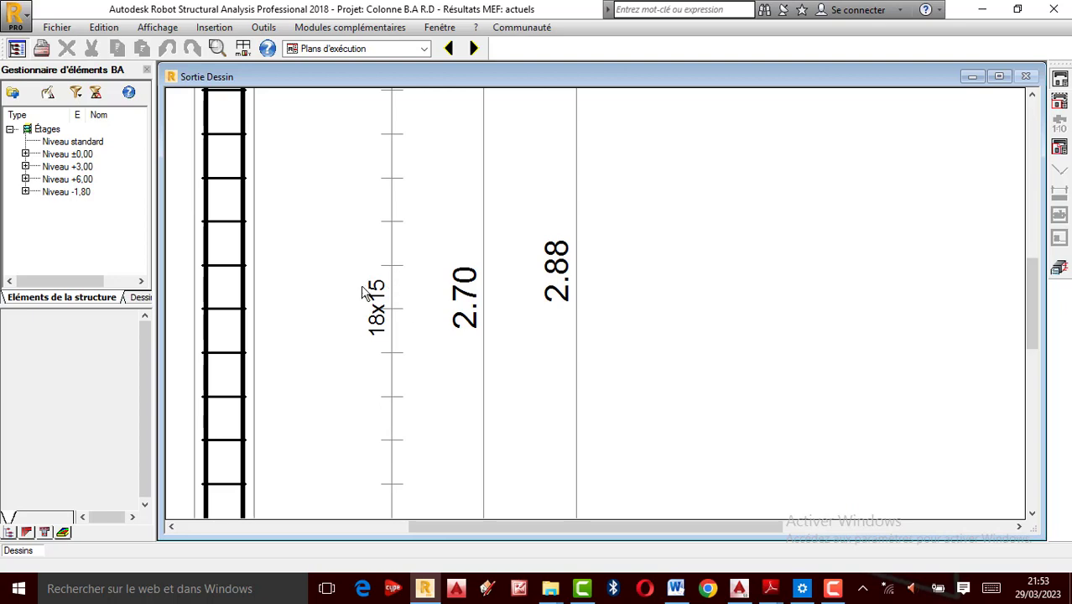
{"action": "scroll", "coordinate": [414, 312], "scroll_direction": "down", "scroll_amount": 3}
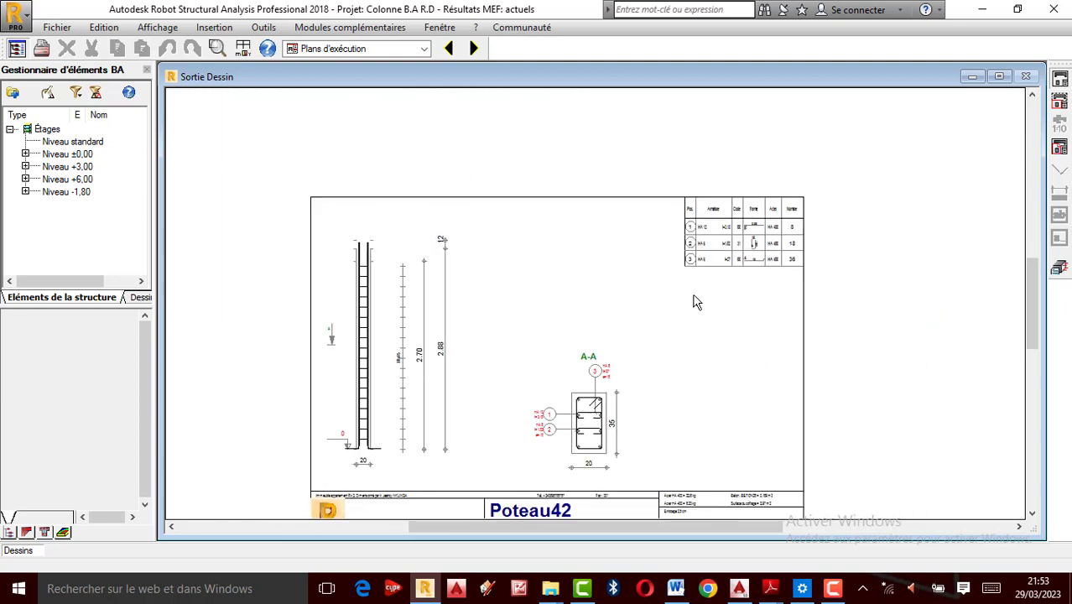
Check the shapes and quantities of positions 1 to 3 in the schedule against section A-A and the title block.
{"action": "scroll", "coordinate": [696, 293], "scroll_direction": "up", "scroll_amount": 2}
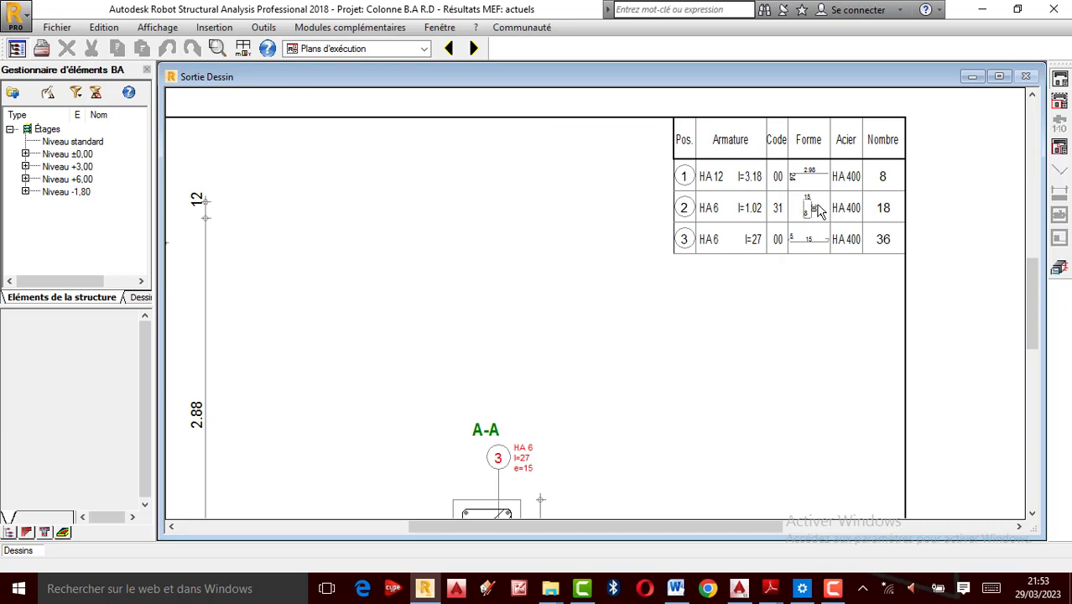
{"action": "scroll", "coordinate": [785, 239], "scroll_direction": "up", "scroll_amount": 2}
{"action": "scroll", "coordinate": [709, 276], "scroll_direction": "down", "scroll_amount": 4}
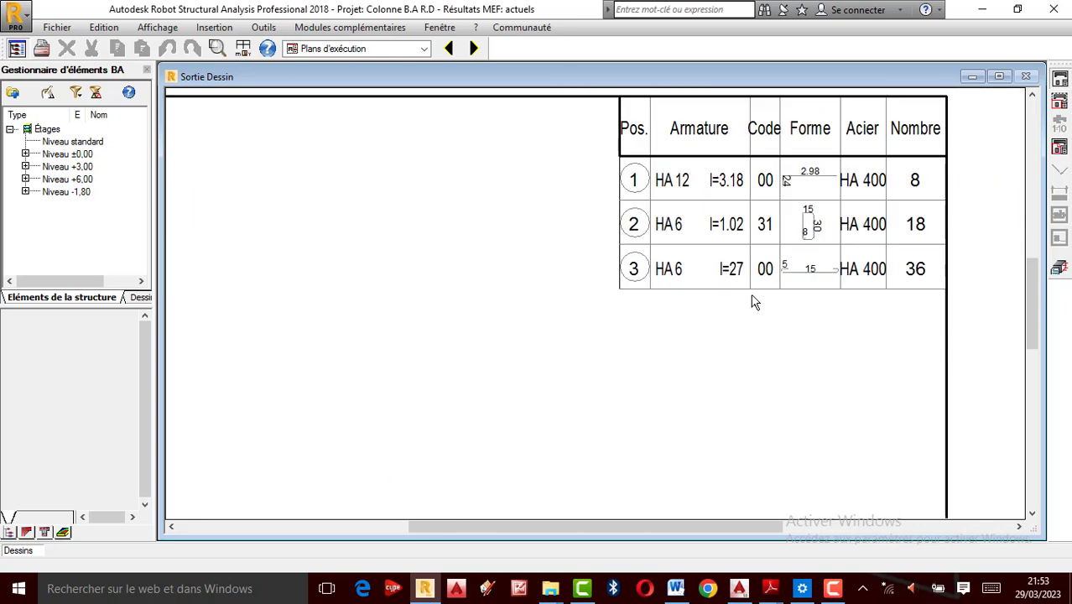
{"action": "scroll", "coordinate": [688, 337], "scroll_direction": "up", "scroll_amount": 2}
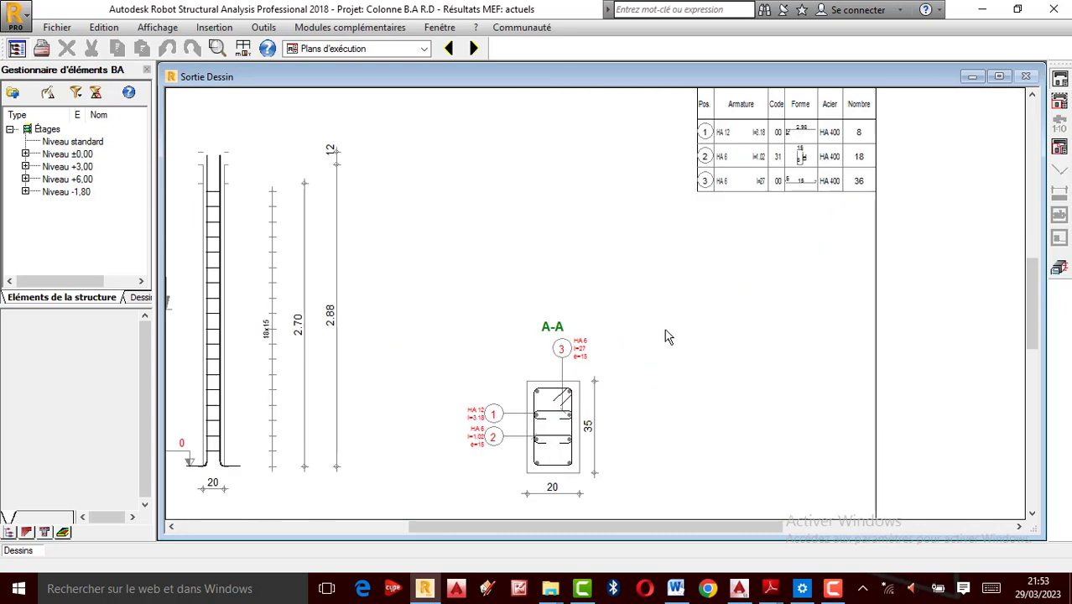
{"action": "scroll", "coordinate": [631, 286], "scroll_direction": "down", "scroll_amount": 2}
{"action": "scroll", "coordinate": [552, 434], "scroll_direction": "up", "scroll_amount": 2}
{"action": "scroll", "coordinate": [552, 435], "scroll_direction": "up", "scroll_amount": 1}
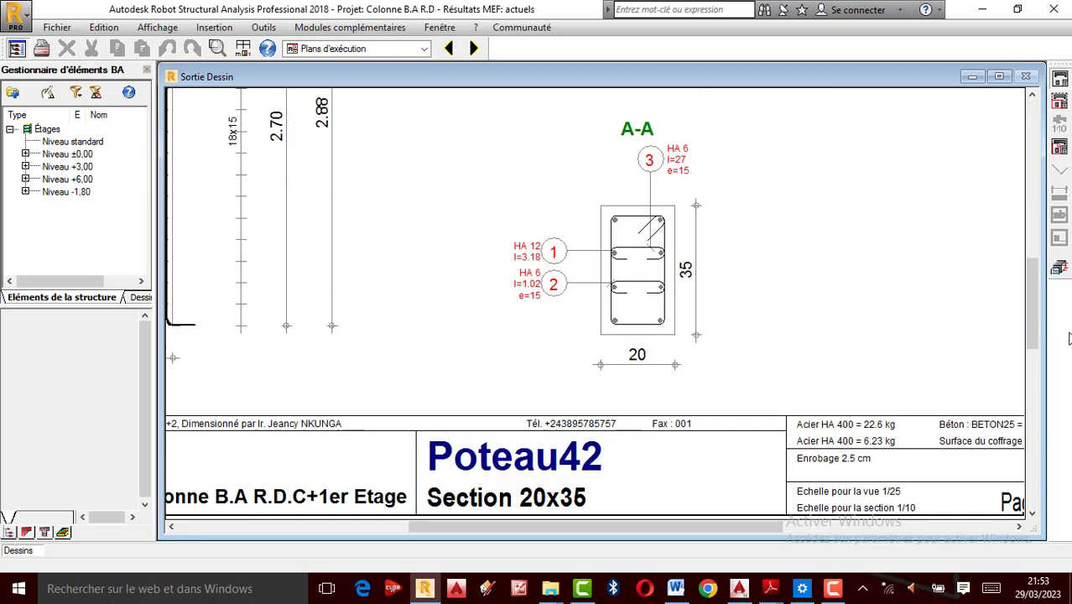
Return from the drawing to the column's ELU results and set the compression mode to Simple in the BAEL 91 calculation options.
{"action": "left_click", "coordinate": [1060, 270]}
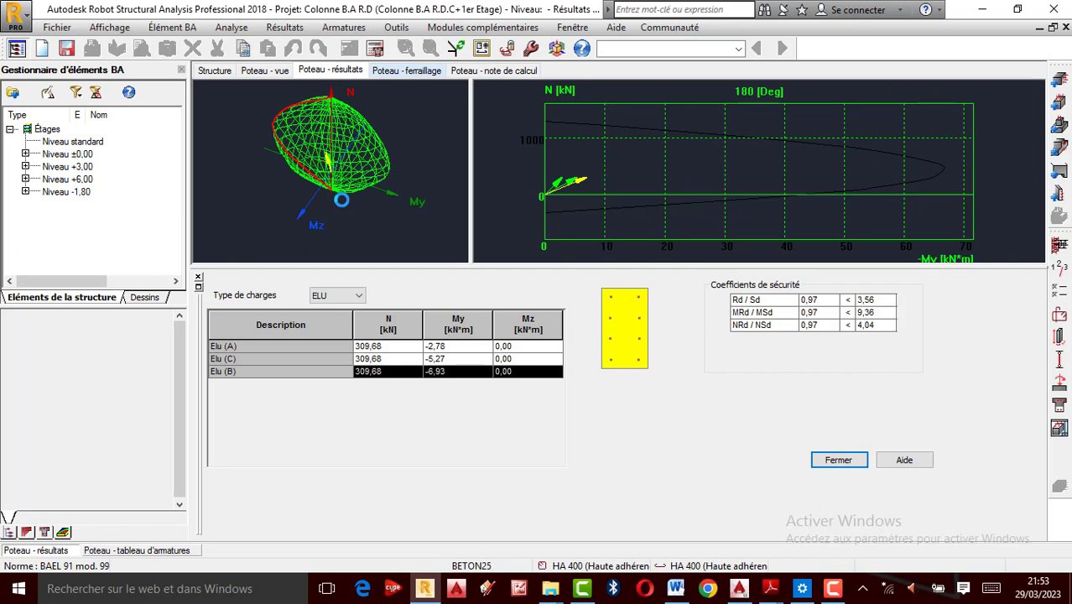
{"action": "left_click", "coordinate": [260, 71]}
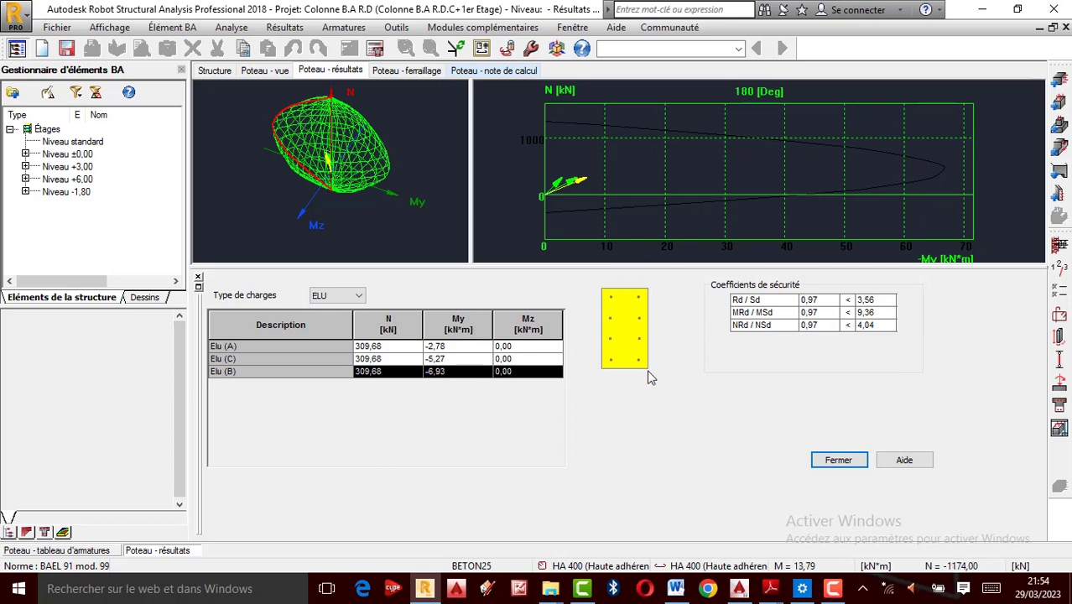
{"action": "left_click", "coordinate": [1063, 299]}
{"action": "left_click", "coordinate": [333, 67]}
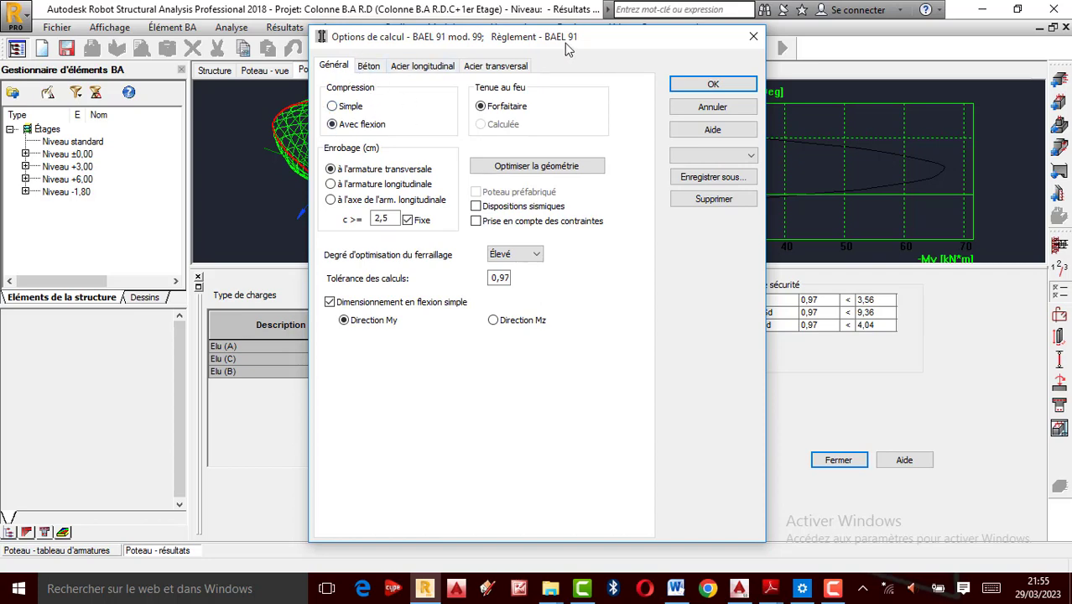
{"action": "left_click_drag", "start_coordinate": [601, 40], "coordinate": [827, 35]}
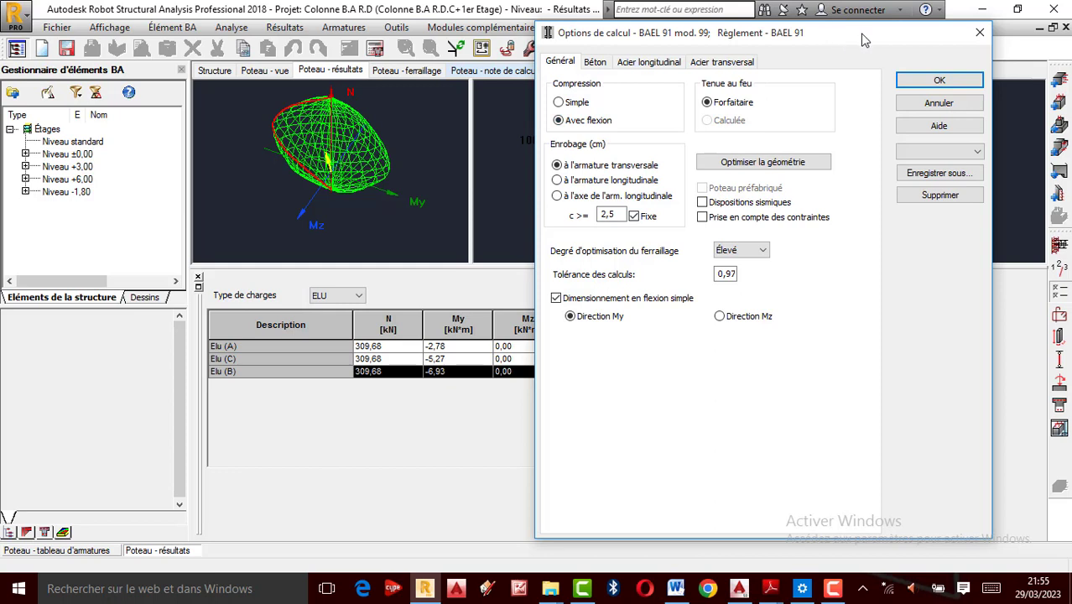
{"action": "left_click_drag", "start_coordinate": [864, 40], "coordinate": [947, 42]}
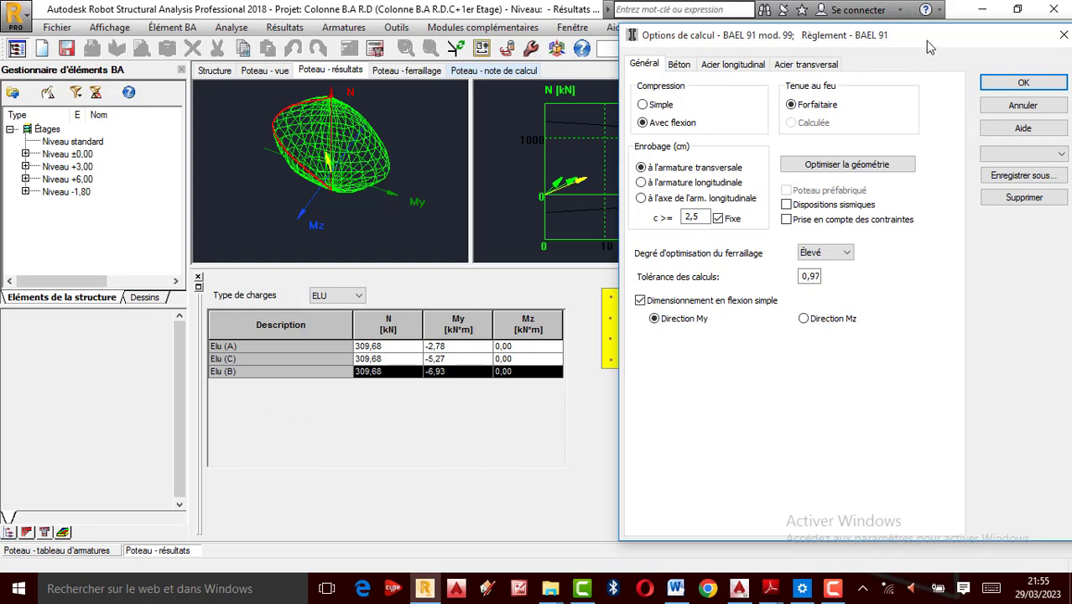
{"action": "left_click_drag", "start_coordinate": [926, 42], "coordinate": [341, 53]}
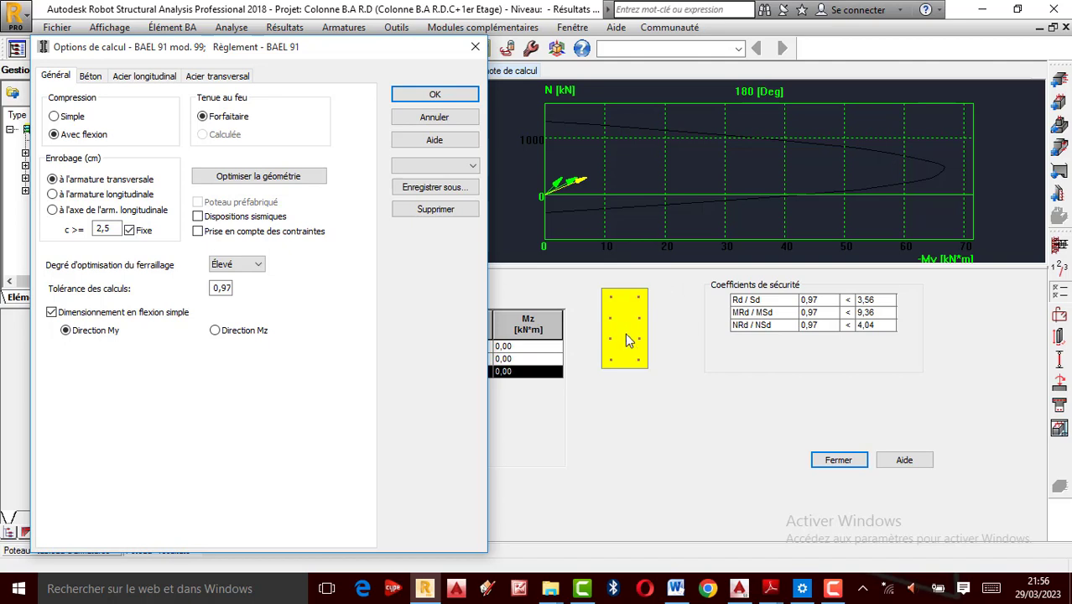
{"action": "left_click", "coordinate": [68, 117]}
{"action": "left_click", "coordinate": [408, 94]}
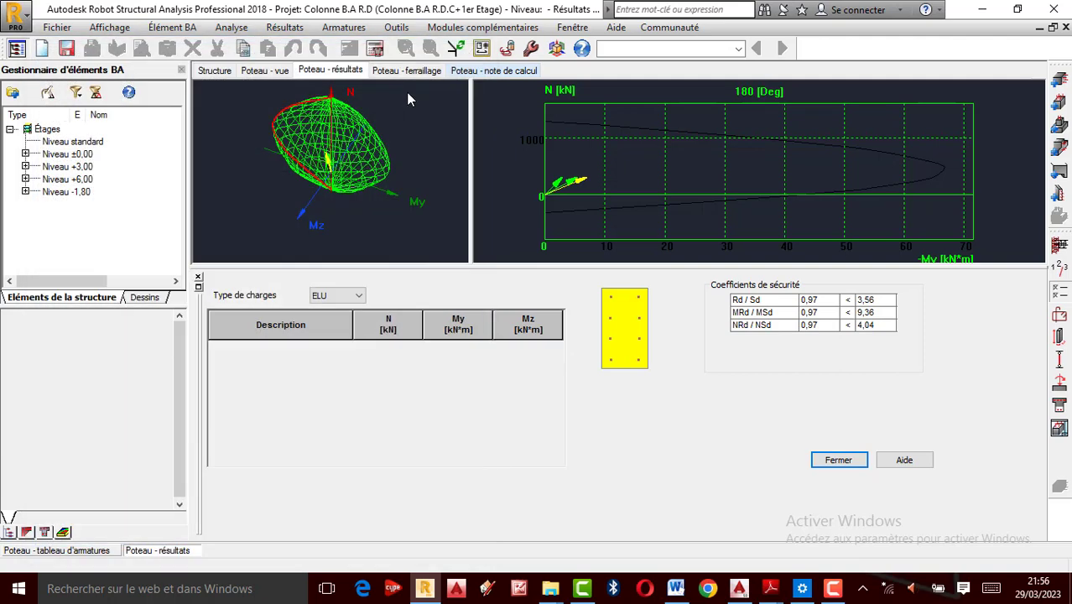
Recalculate the column with drawing generation enabled for the calculated elements.
{"action": "left_click", "coordinate": [376, 49]}
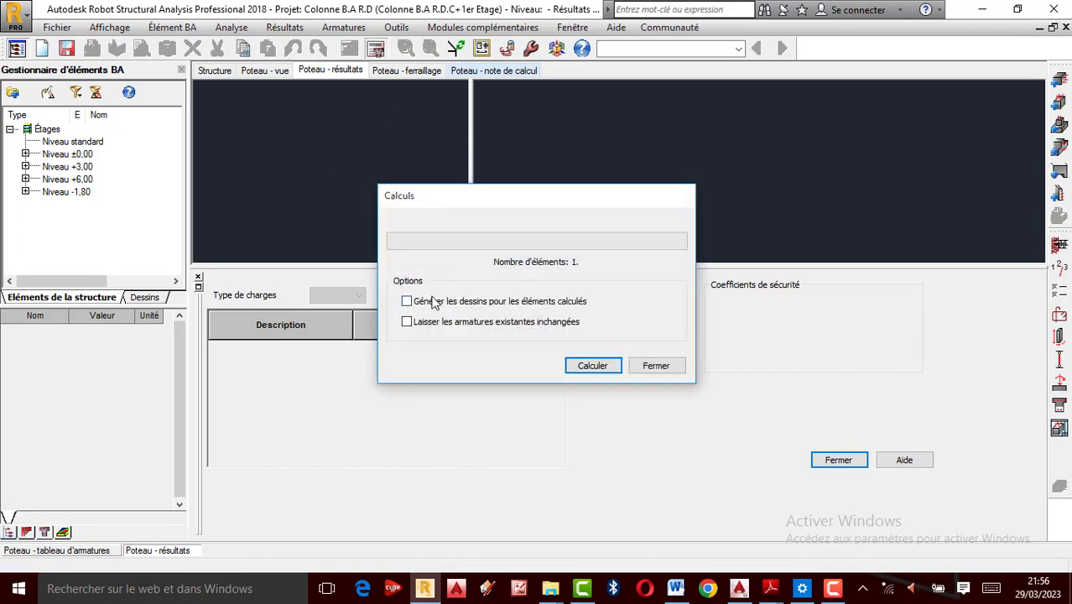
{"action": "left_click", "coordinate": [406, 300]}
{"action": "left_click", "coordinate": [595, 366]}
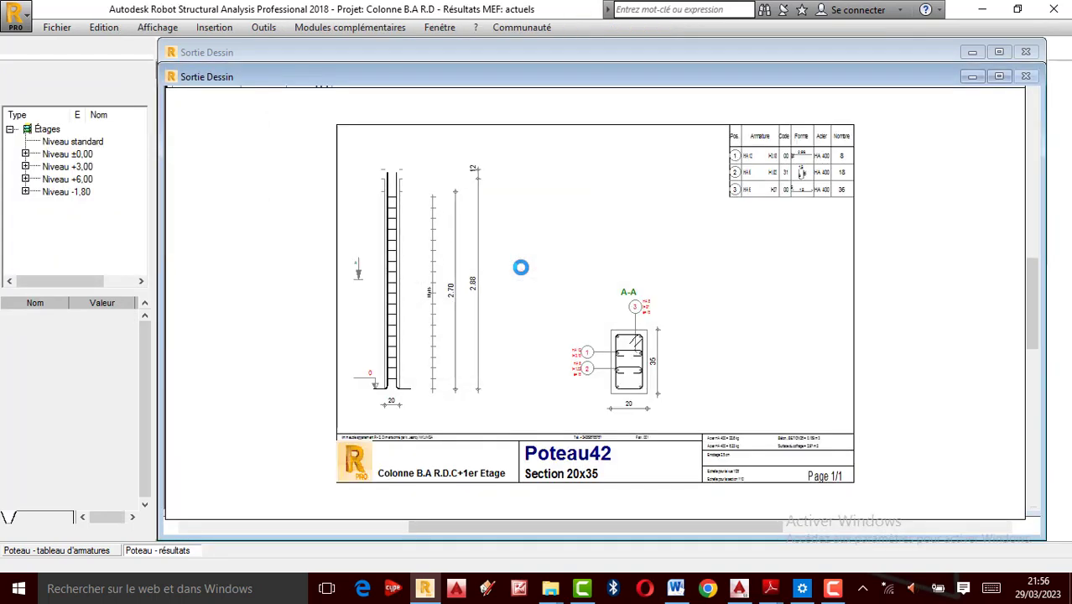
Examine section A-A and the bar schedule on the regenerated execution drawing of Poteau42.
{"action": "scroll", "coordinate": [671, 394], "scroll_direction": "up", "scroll_amount": 4}
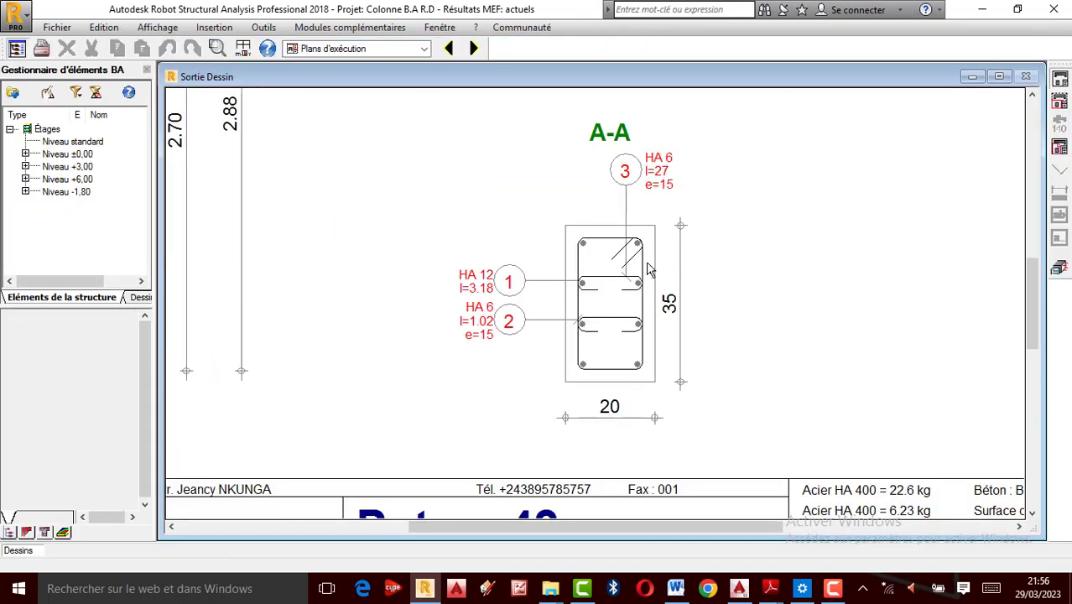
{"action": "scroll", "coordinate": [658, 285], "scroll_direction": "down", "scroll_amount": 1}
{"action": "scroll", "coordinate": [659, 290], "scroll_direction": "up", "scroll_amount": 1}
{"action": "scroll", "coordinate": [659, 289], "scroll_direction": "down", "scroll_amount": 3}
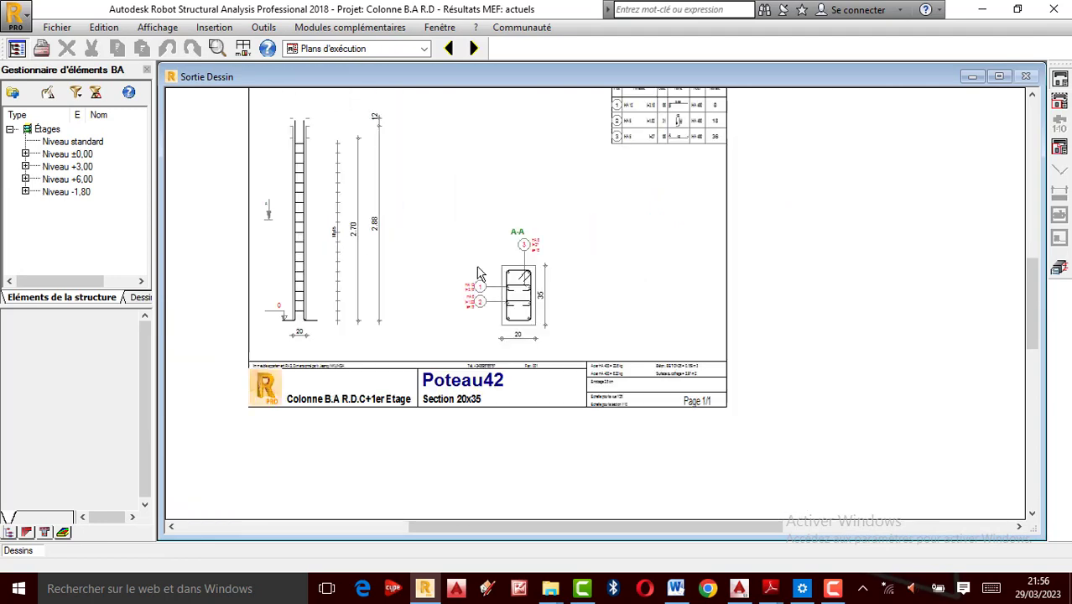
{"action": "scroll", "coordinate": [566, 267], "scroll_direction": "up", "scroll_amount": 3}
{"action": "scroll", "coordinate": [566, 268], "scroll_direction": "down", "scroll_amount": 3}
{"action": "scroll", "coordinate": [645, 196], "scroll_direction": "up", "scroll_amount": 3}
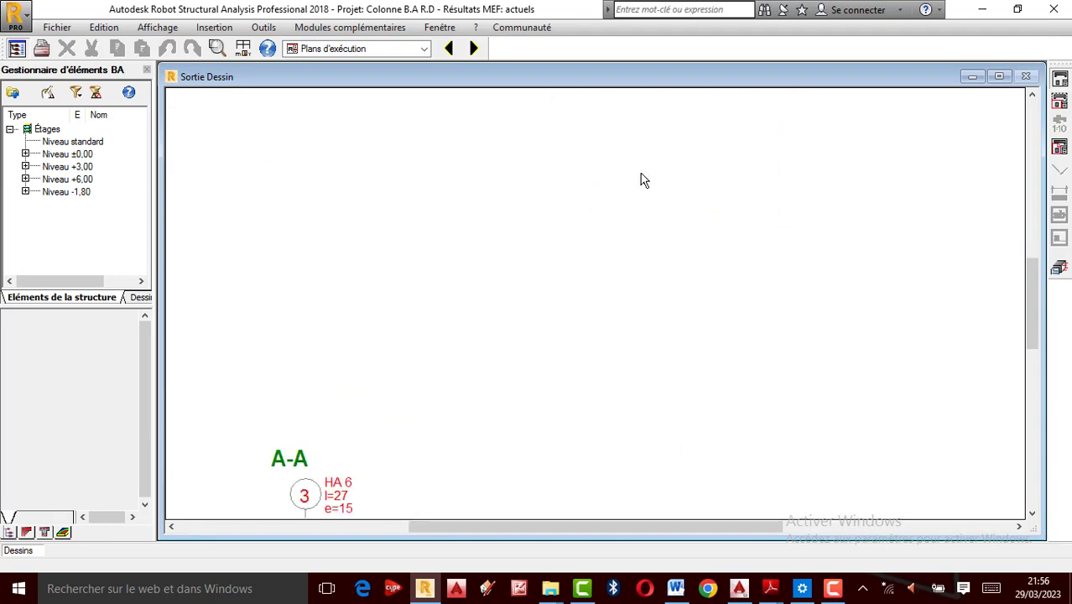
{"action": "scroll", "coordinate": [639, 177], "scroll_direction": "down", "scroll_amount": 1}
{"action": "scroll", "coordinate": [601, 174], "scroll_direction": "up", "scroll_amount": 3}
{"action": "scroll", "coordinate": [688, 176], "scroll_direction": "down", "scroll_amount": 1}
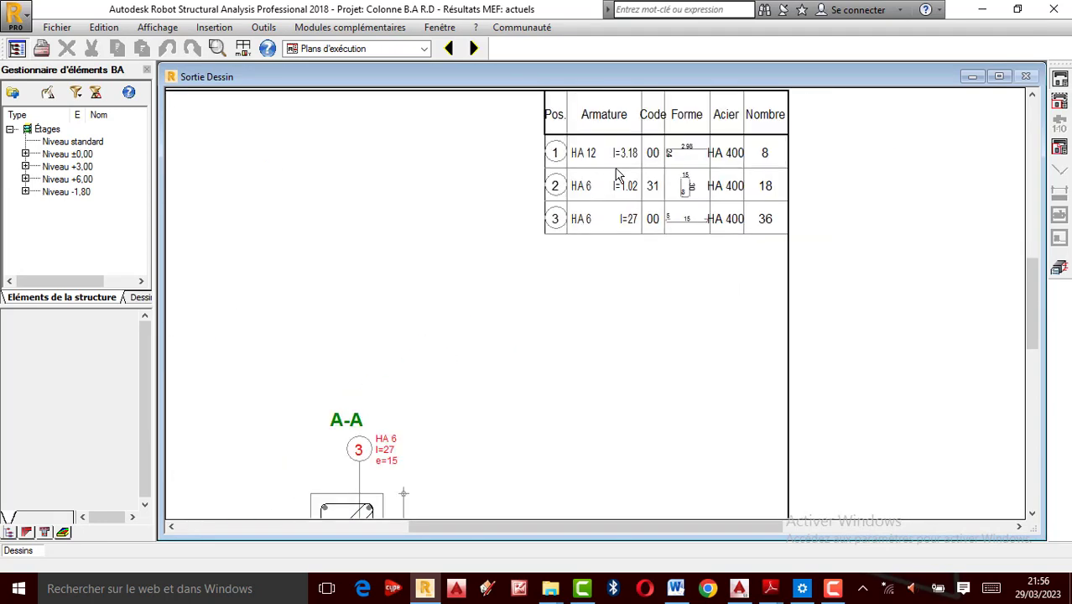
{"action": "scroll", "coordinate": [671, 159], "scroll_direction": "up", "scroll_amount": 1}
Return from the drawing to the column results, view the 3D reinforcement model and open the calculation note.
{"action": "left_click", "coordinate": [1061, 267]}
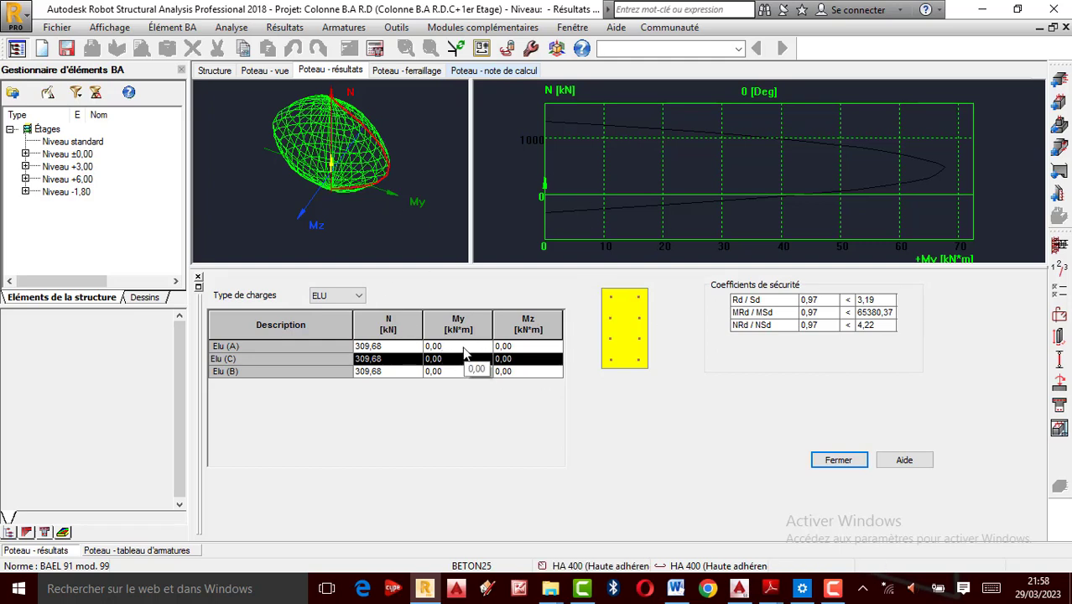
{"action": "left_click", "coordinate": [411, 74]}
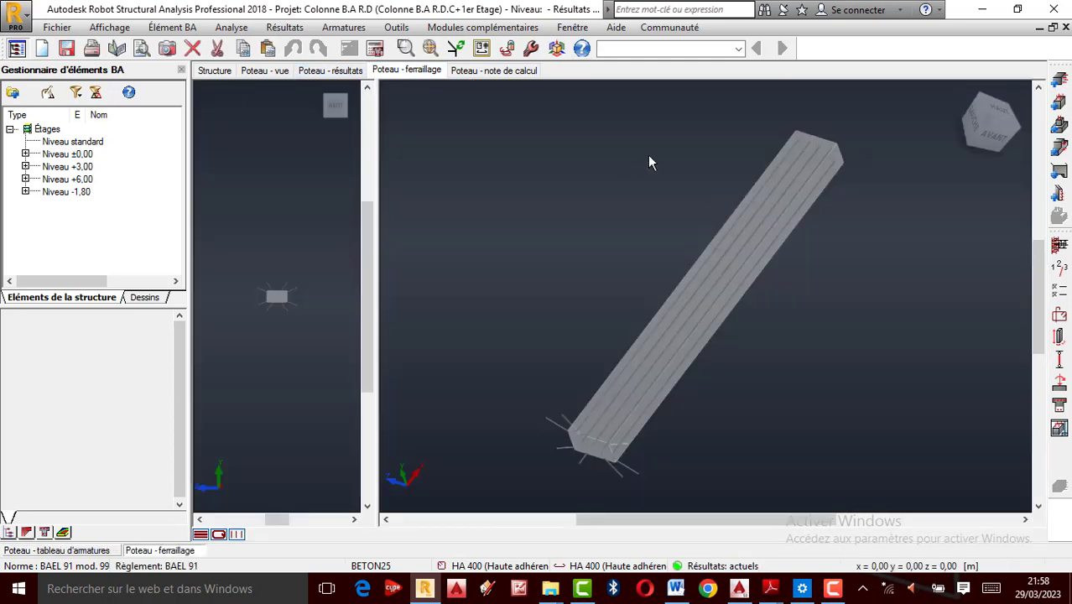
{"action": "left_click", "coordinate": [473, 73]}
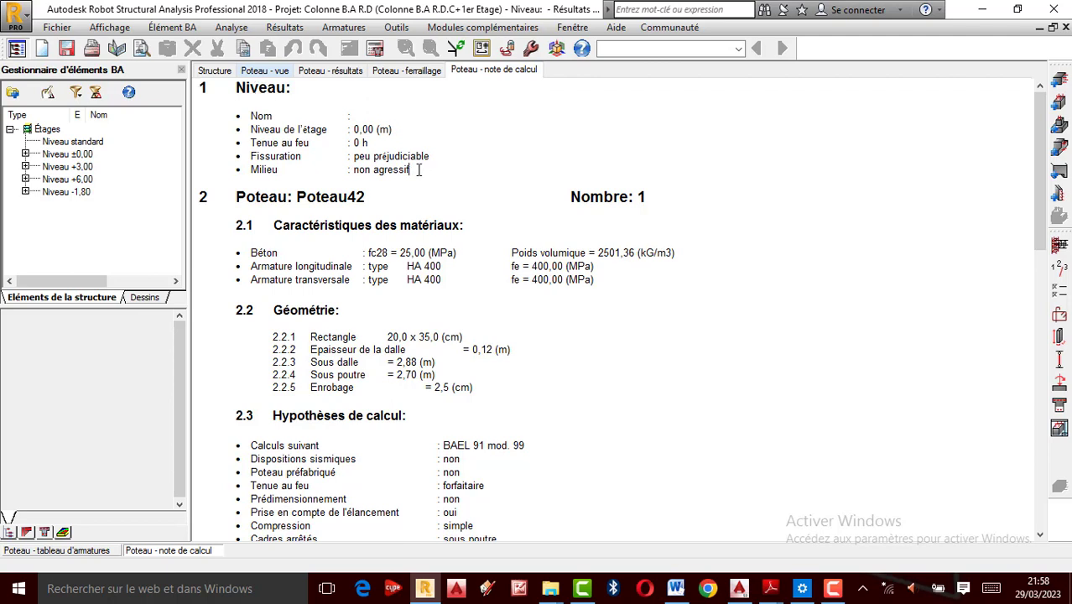
Review the level data, material characteristics, geometry and first calculation assumptions of Poteau42 in the calculation note, highlighting the passages being read.
{"action": "left_click_drag", "start_coordinate": [421, 165], "coordinate": [246, 114]}
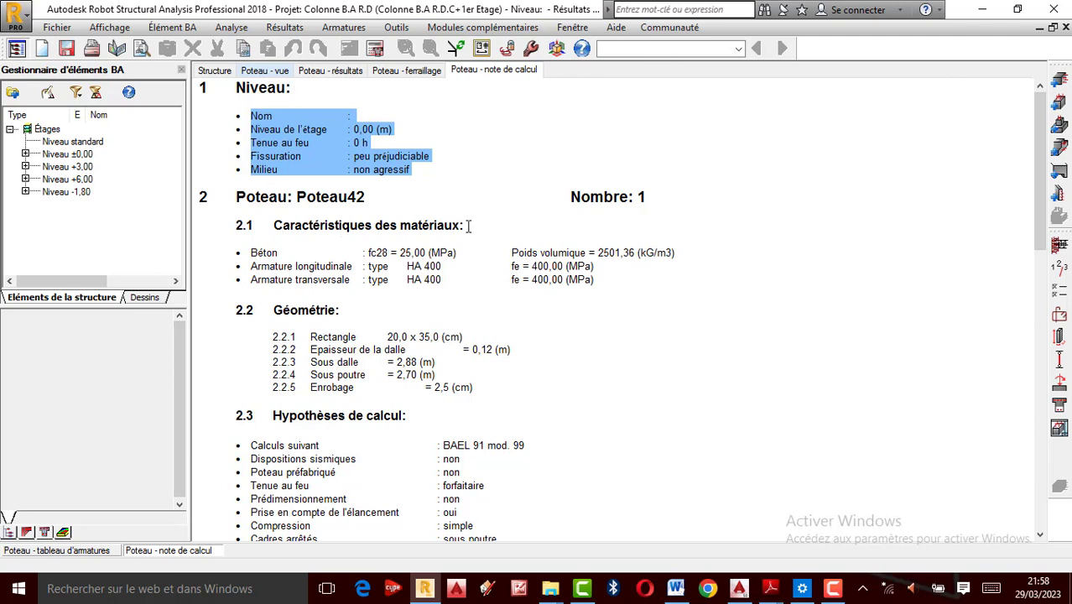
{"action": "left_click_drag", "start_coordinate": [467, 225], "coordinate": [267, 232]}
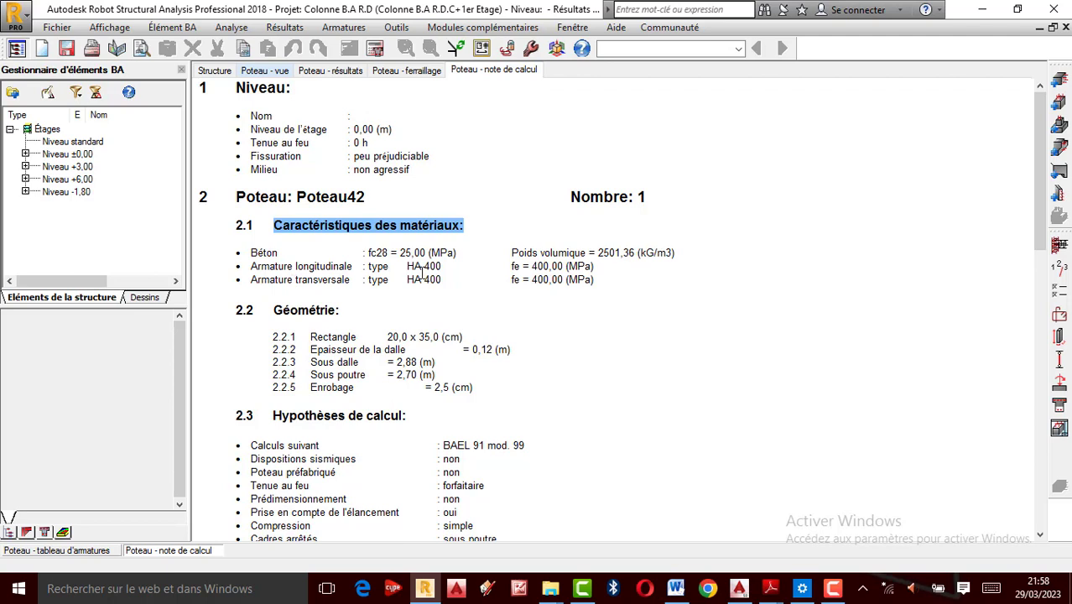
{"action": "scroll", "coordinate": [309, 319], "scroll_direction": "down", "scroll_amount": 3}
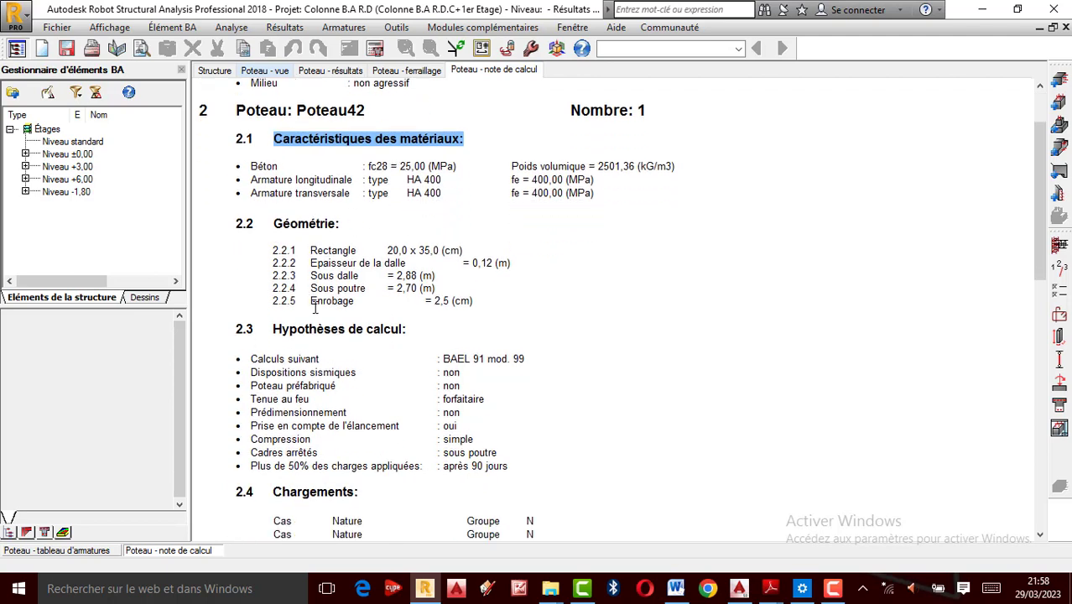
{"action": "left_click_drag", "start_coordinate": [501, 261], "coordinate": [256, 182]}
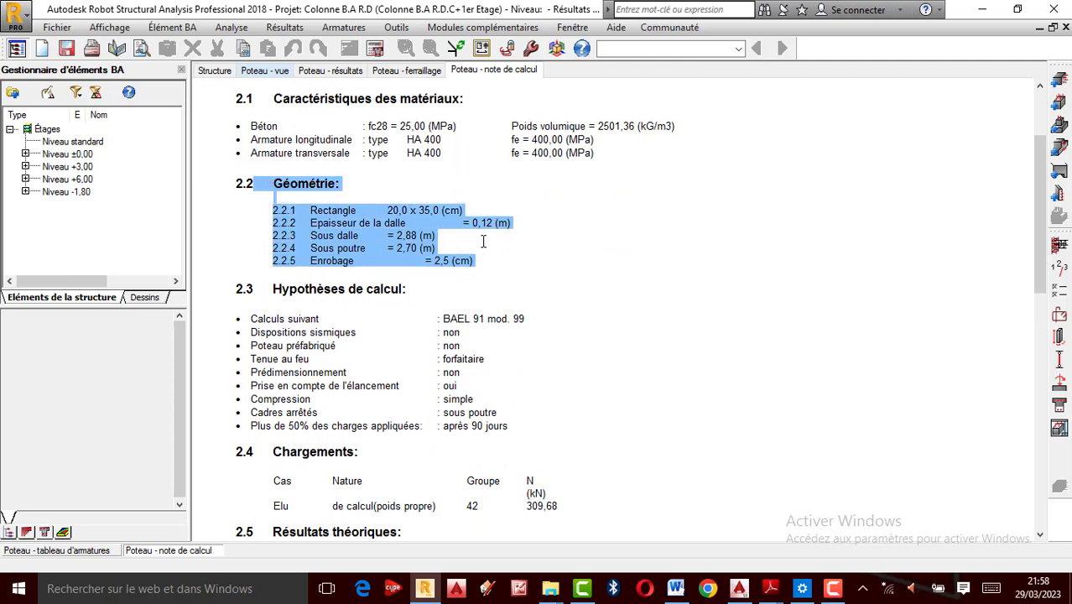
{"action": "scroll", "coordinate": [306, 292], "scroll_direction": "down", "scroll_amount": 2}
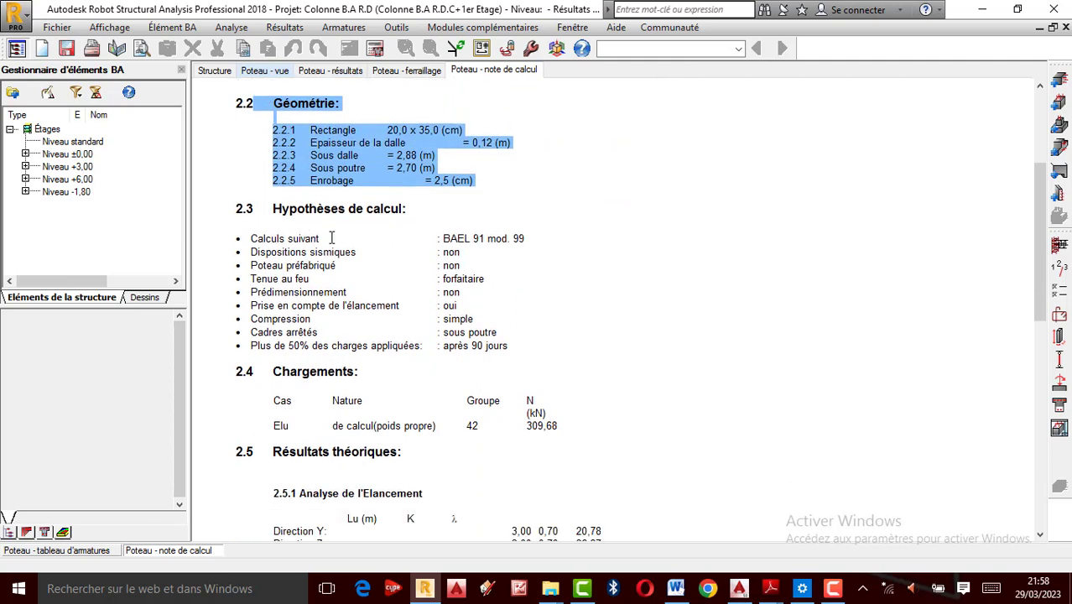
{"action": "left_click_drag", "start_coordinate": [251, 240], "coordinate": [528, 237]}
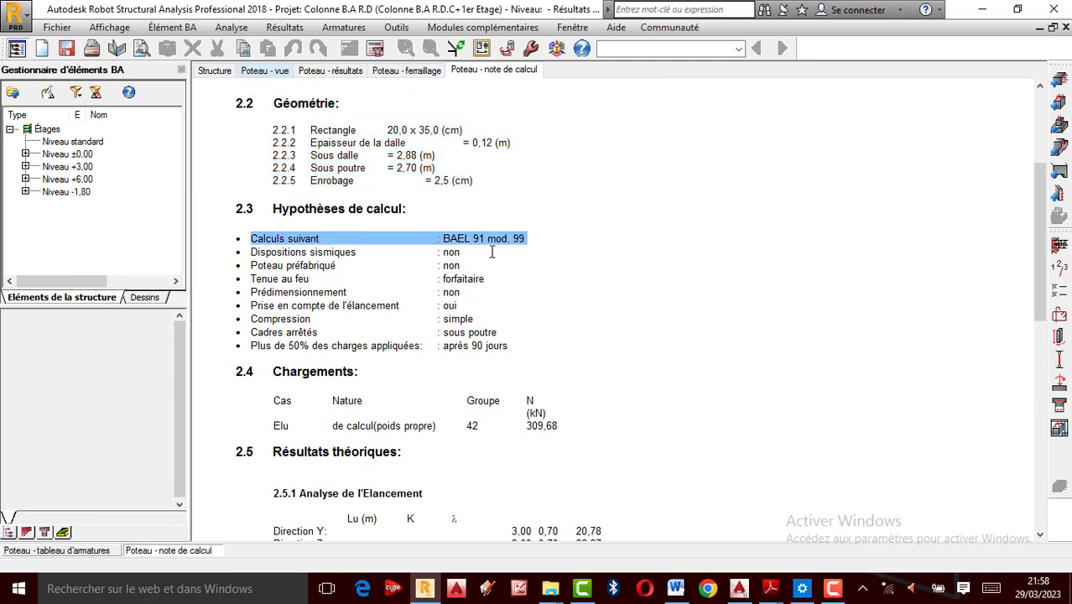
{"action": "mouse_move", "coordinate": [466, 251]}
{"action": "left_mouse_down"}
{"action": "mouse_move", "coordinate": [336, 265]}
{"action": "mouse_move", "coordinate": [250, 253]}
{"action": "mouse_move", "coordinate": [470, 268]}
{"action": "left_mouse_up"}
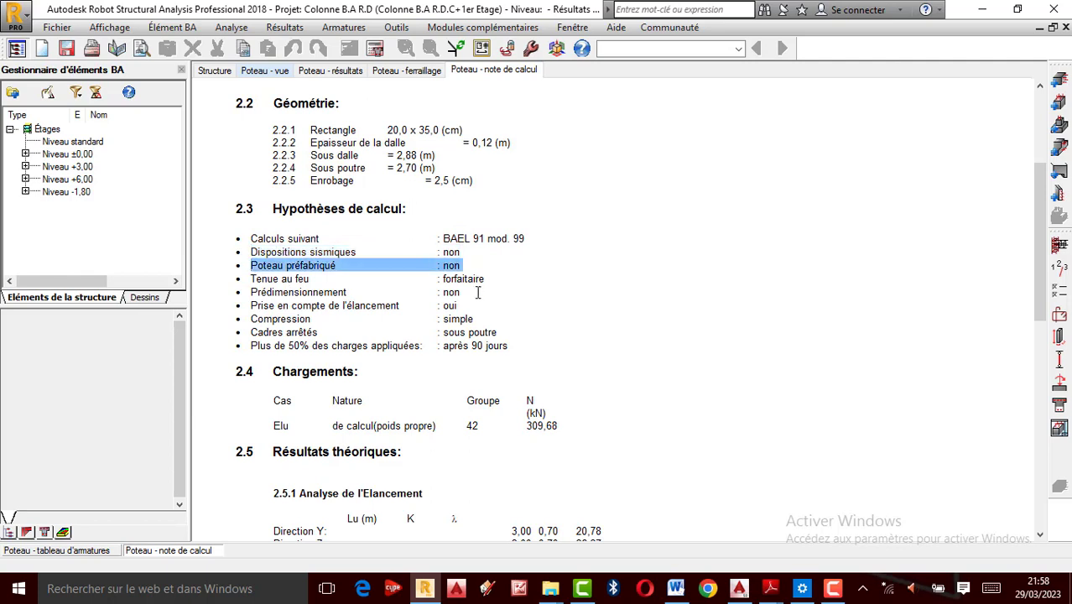
Examine the calculation note's loads, highlighting the ELU axial force, and read on through the theoretical results, reinforcement and quantities.
{"action": "scroll", "coordinate": [477, 292], "scroll_direction": "down", "scroll_amount": 3}
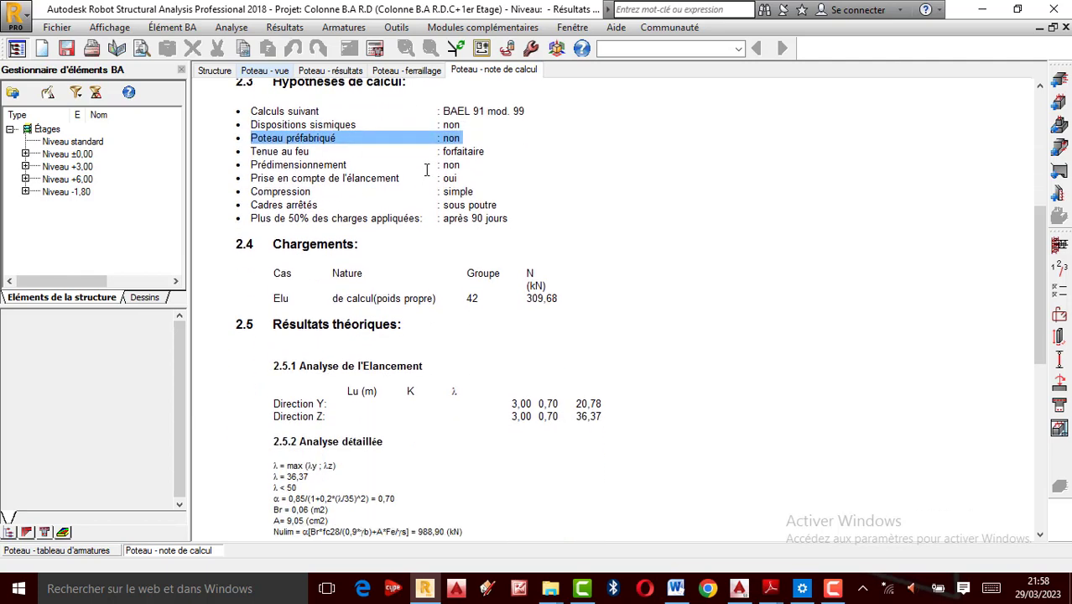
{"action": "scroll", "coordinate": [439, 294], "scroll_direction": "down", "scroll_amount": 2}
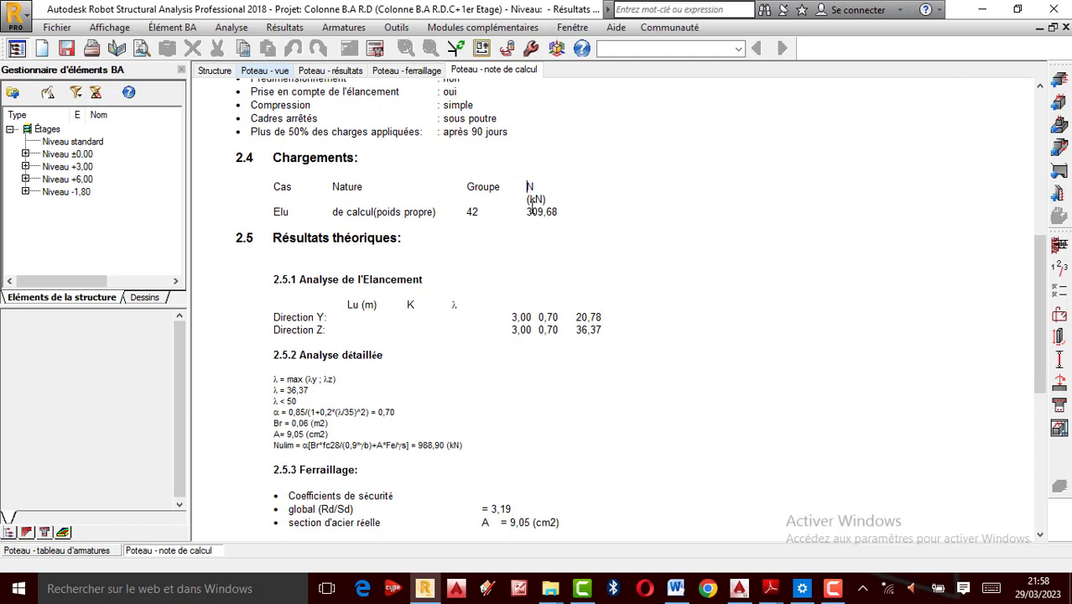
{"action": "left_click_drag", "start_coordinate": [528, 186], "coordinate": [567, 221]}
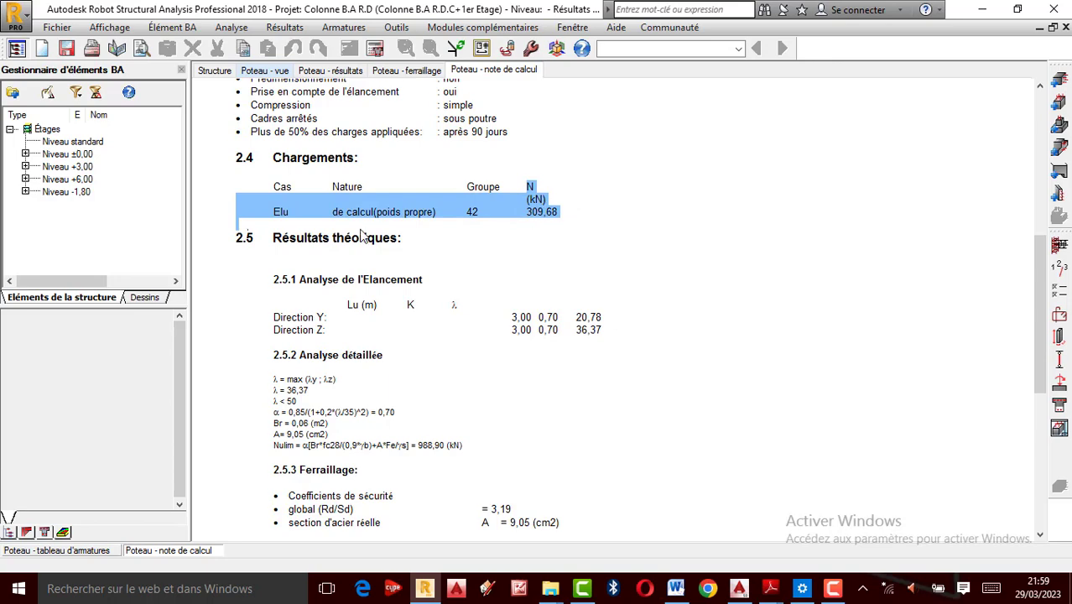
{"action": "scroll", "coordinate": [362, 281], "scroll_direction": "down", "scroll_amount": 3}
{"action": "scroll", "coordinate": [400, 356], "scroll_direction": "down", "scroll_amount": 8}
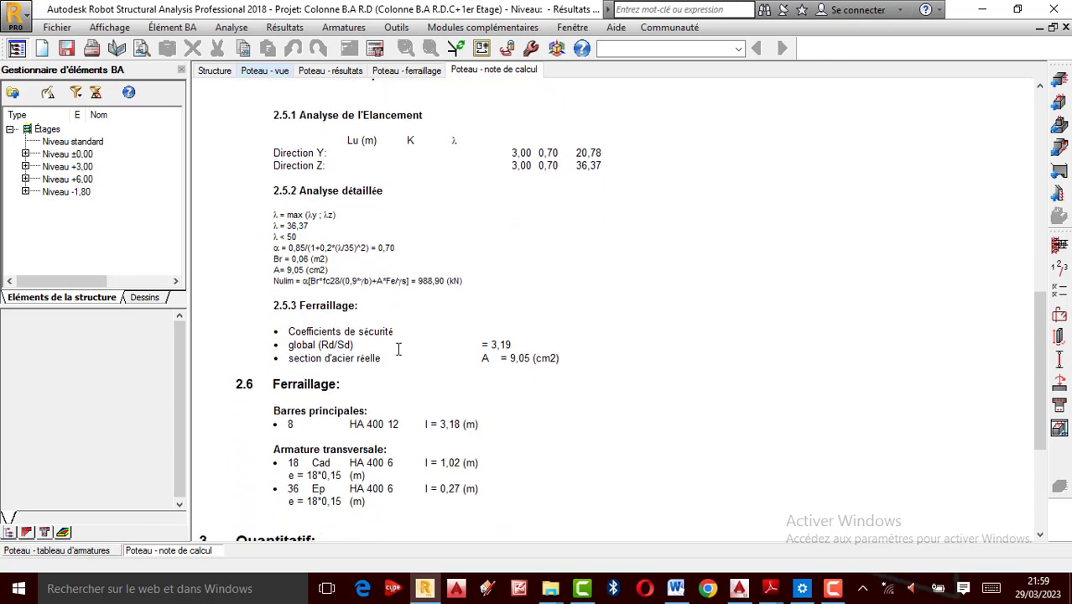
{"action": "scroll", "coordinate": [398, 342], "scroll_direction": "down", "scroll_amount": 3}
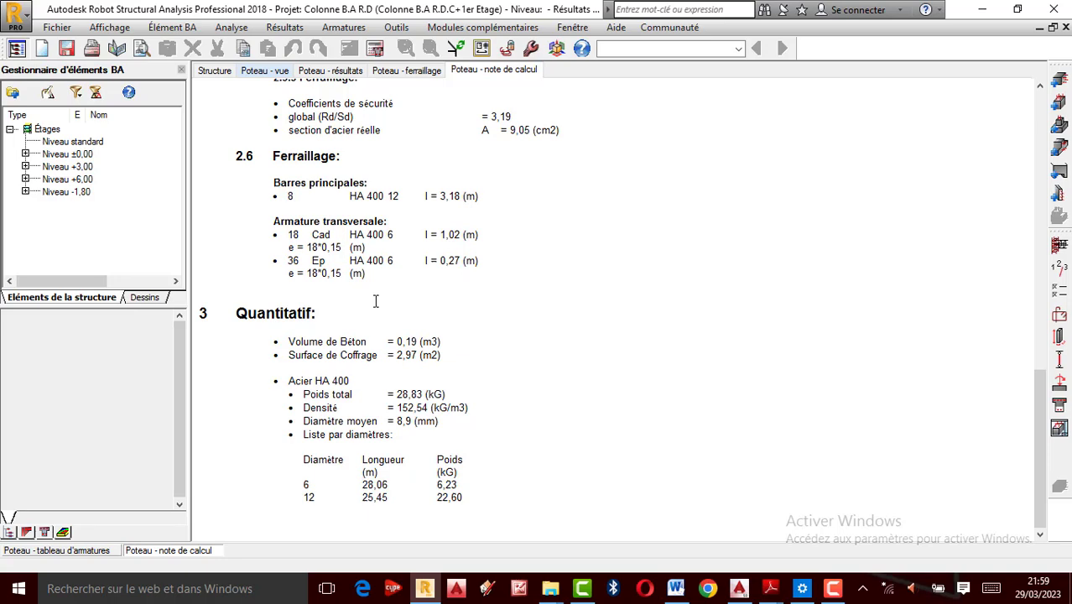
Go back over the calculation note from its beginning, highlighting the geometry section and the calculation assumptions.
{"action": "scroll", "coordinate": [376, 301], "scroll_direction": "up", "scroll_amount": 20}
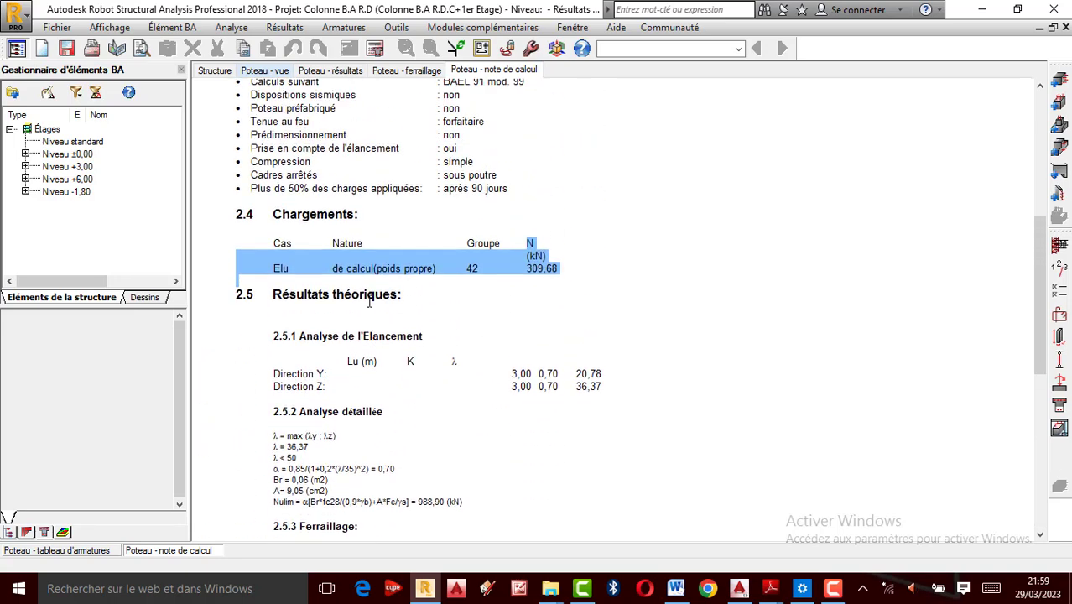
{"action": "scroll", "coordinate": [367, 293], "scroll_direction": "up", "scroll_amount": 1}
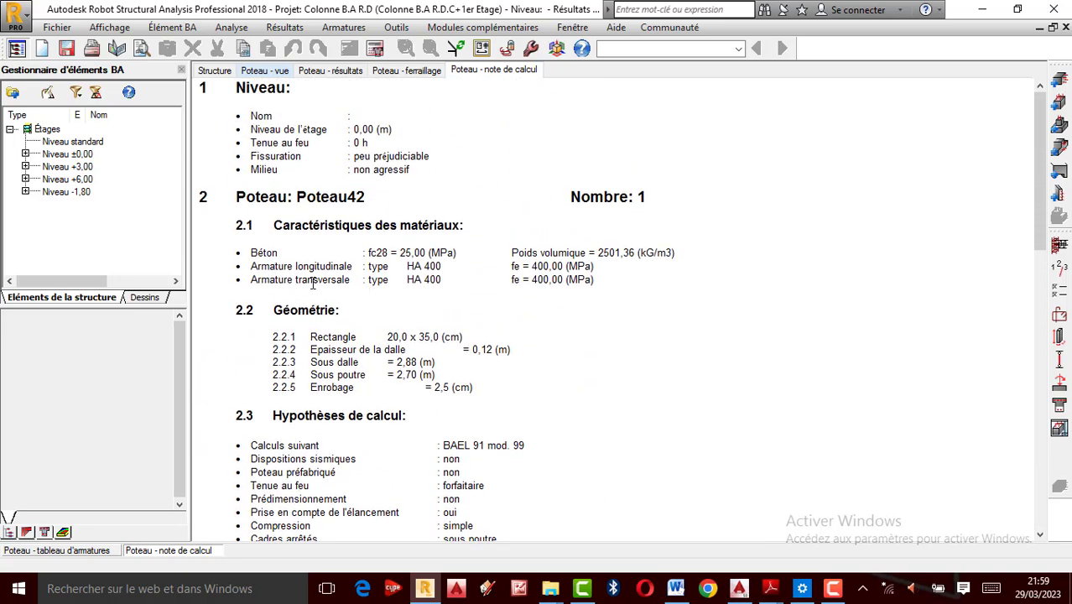
{"action": "scroll", "coordinate": [304, 284], "scroll_direction": "down", "scroll_amount": 3}
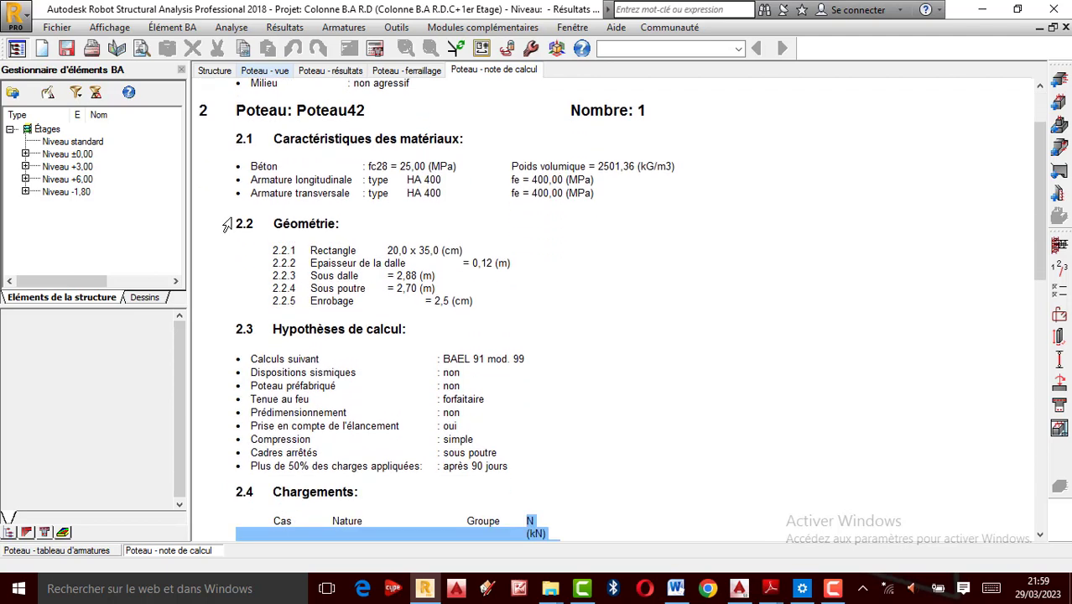
{"action": "left_click_drag", "start_coordinate": [237, 224], "coordinate": [491, 314]}
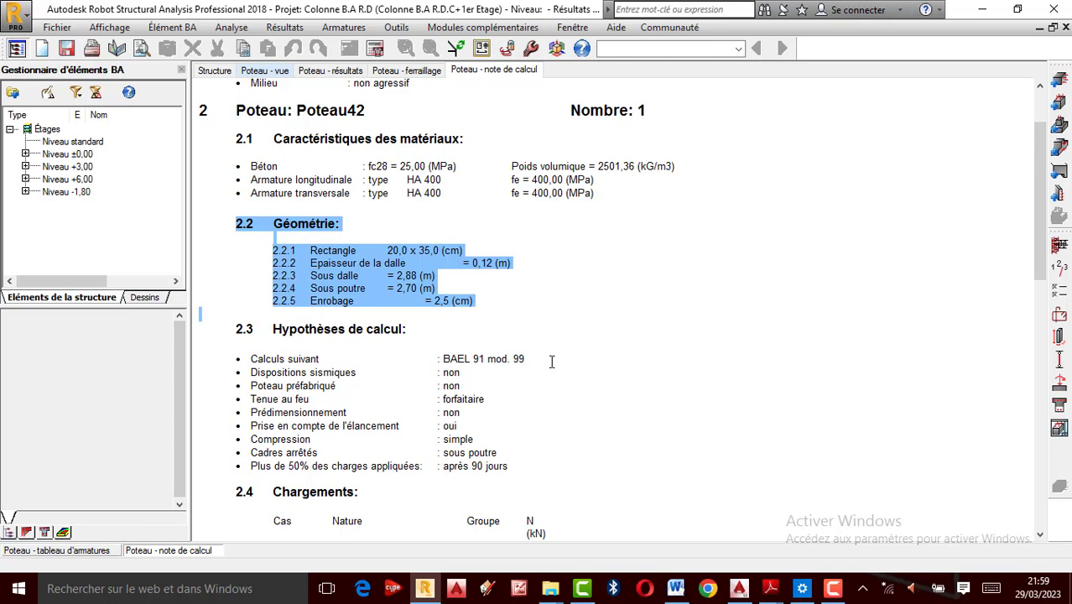
{"action": "left_click_drag", "start_coordinate": [527, 475], "coordinate": [234, 253]}
{"action": "scroll", "coordinate": [346, 302], "scroll_direction": "up", "scroll_amount": 1}
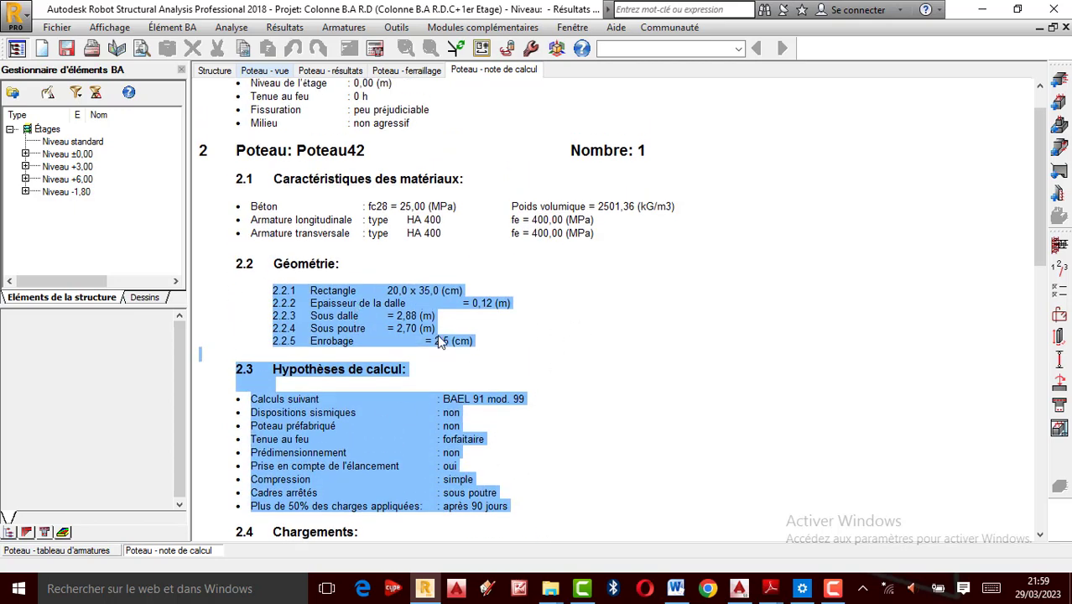
{"action": "scroll", "coordinate": [485, 310], "scroll_direction": "up", "scroll_amount": 1}
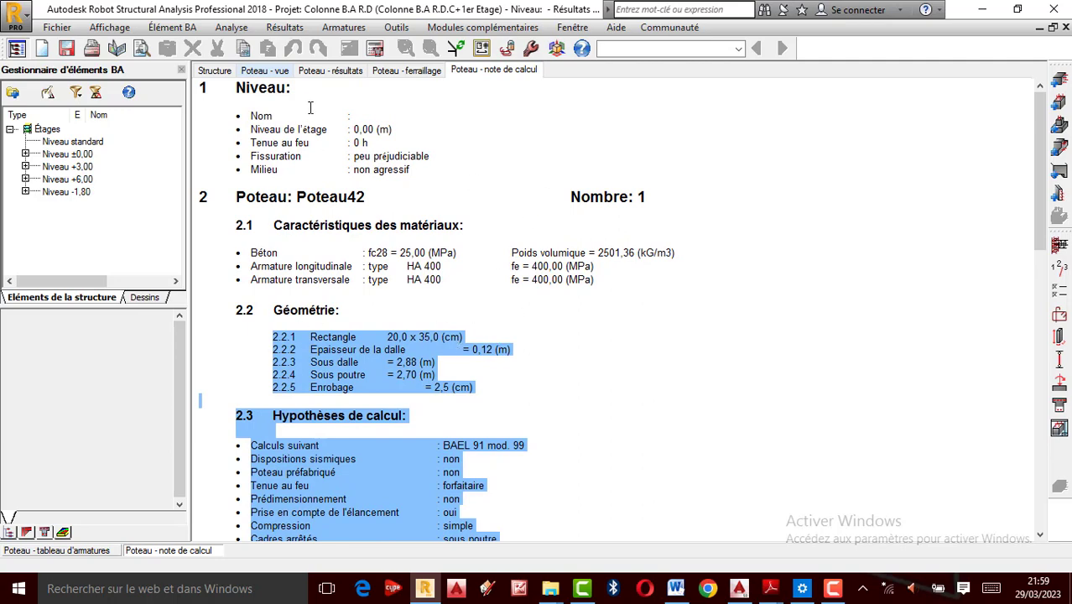
Return from the calculation note to the column's ELU results with the interaction curves and safety coefficients.
{"action": "left_click", "coordinate": [399, 74]}
{"action": "left_click", "coordinate": [331, 71]}
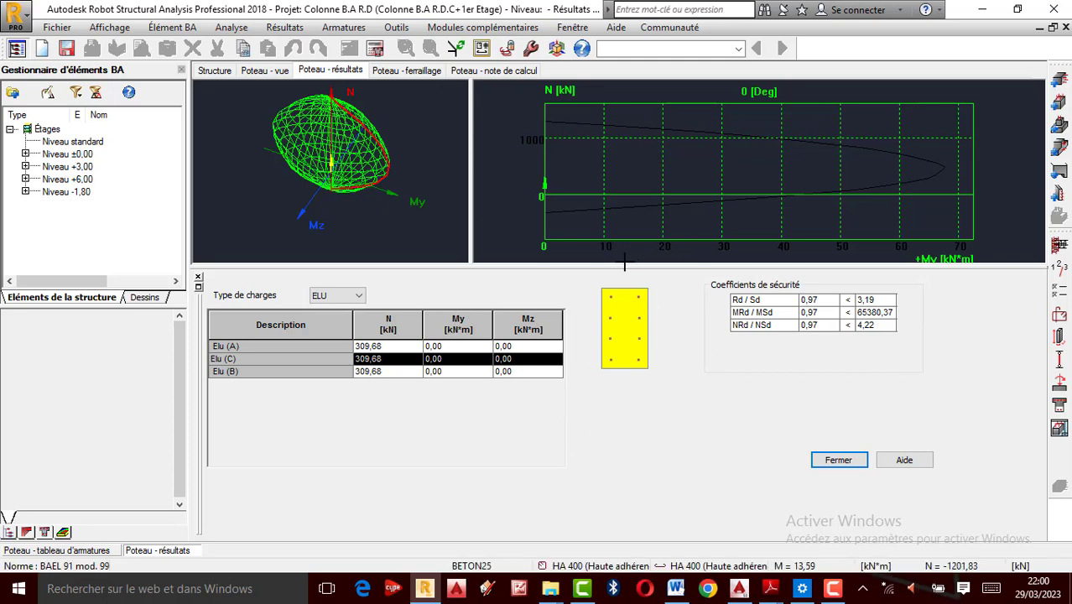
{"action": "left_click", "coordinate": [833, 589]}
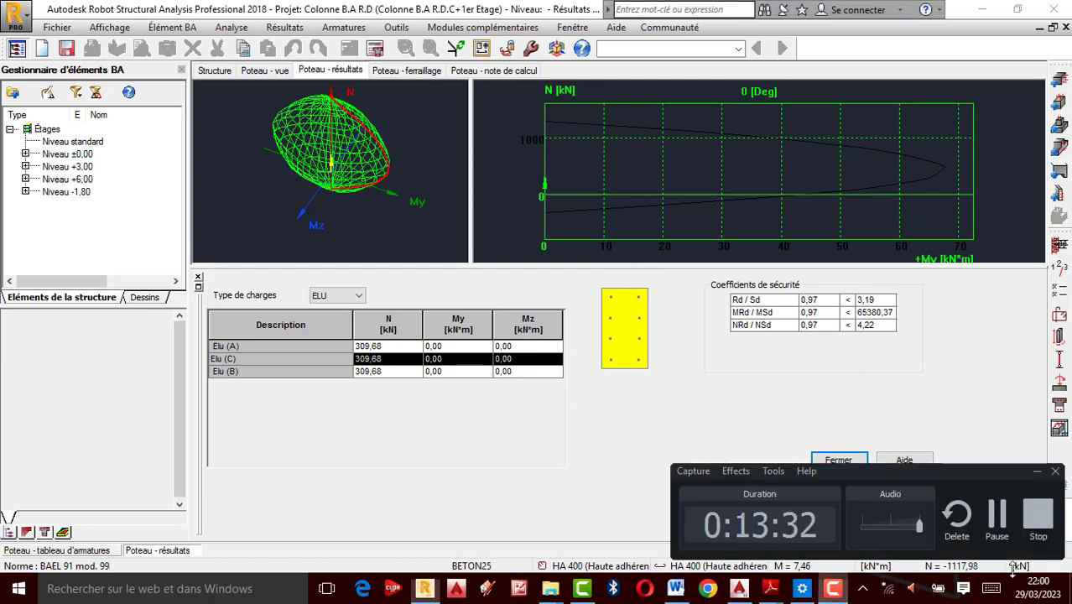